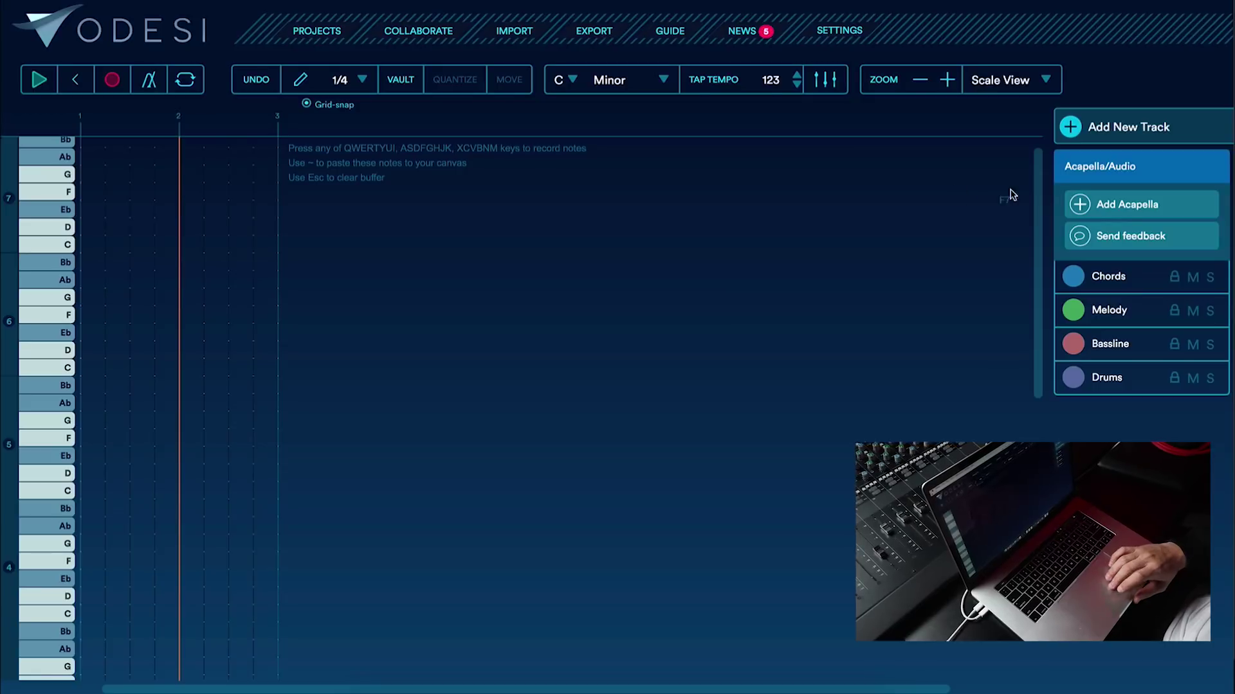
# Load 'This girl acapella.aif' as the project's acapella track.
pyautogui.click(1111, 207)
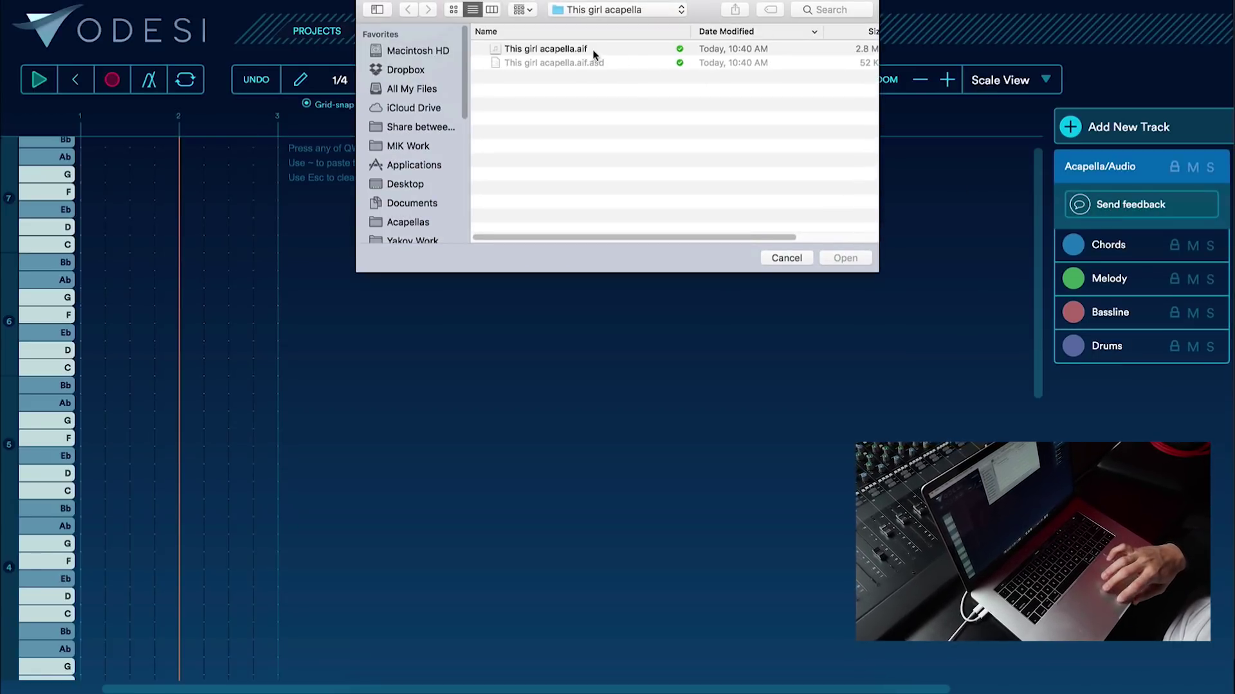
pyautogui.click(592, 49)
pyautogui.click(843, 259)
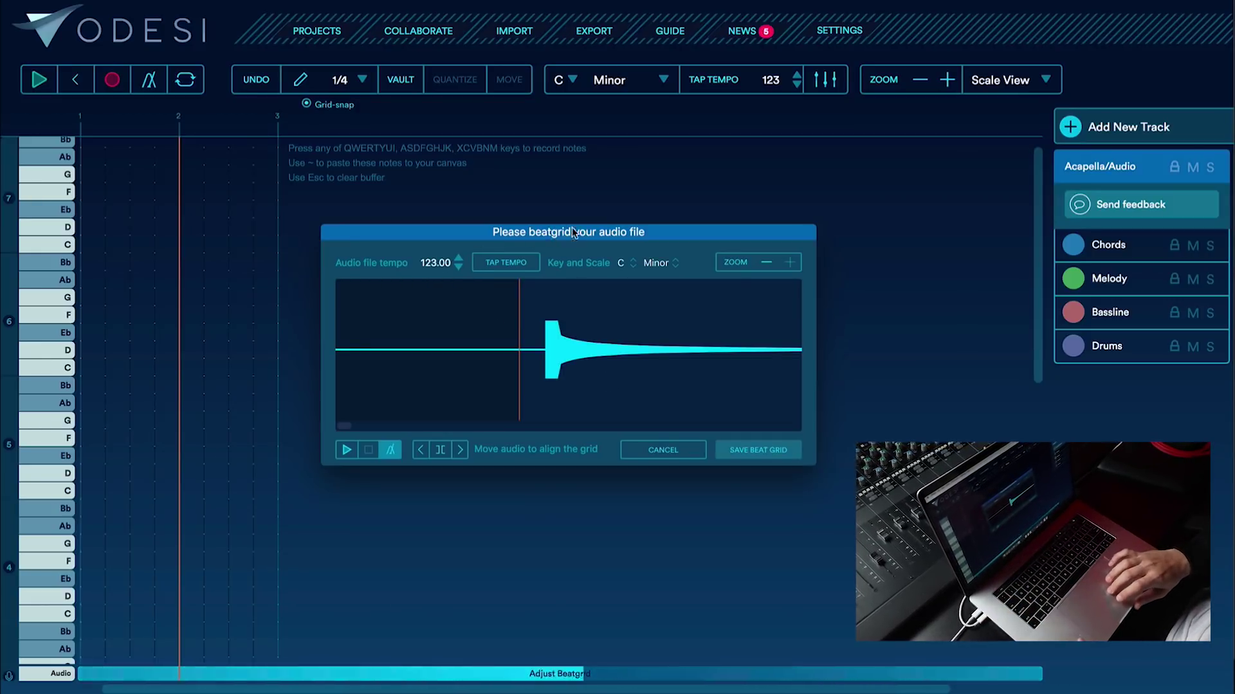
# Beatgrid the acapella at 123 BPM, save the grid, and shift the region one step later.
pyautogui.moveTo(575, 233); pyautogui.dragTo(580, 240)
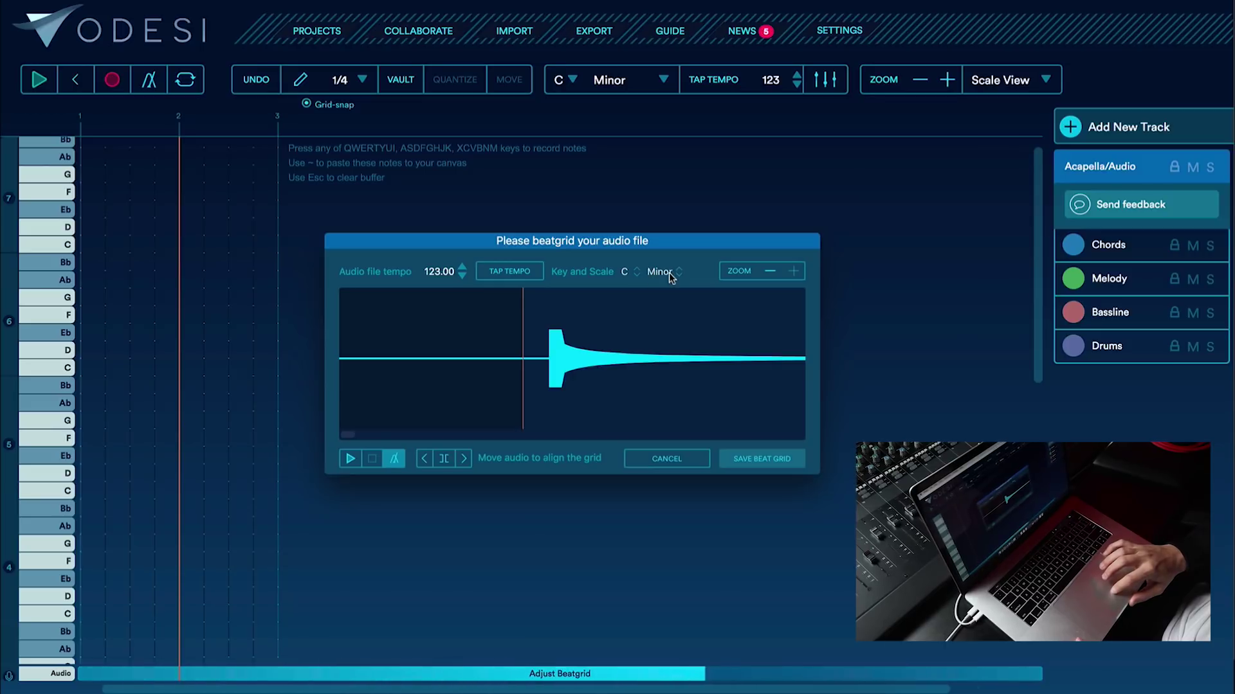
pyautogui.click(425, 459)
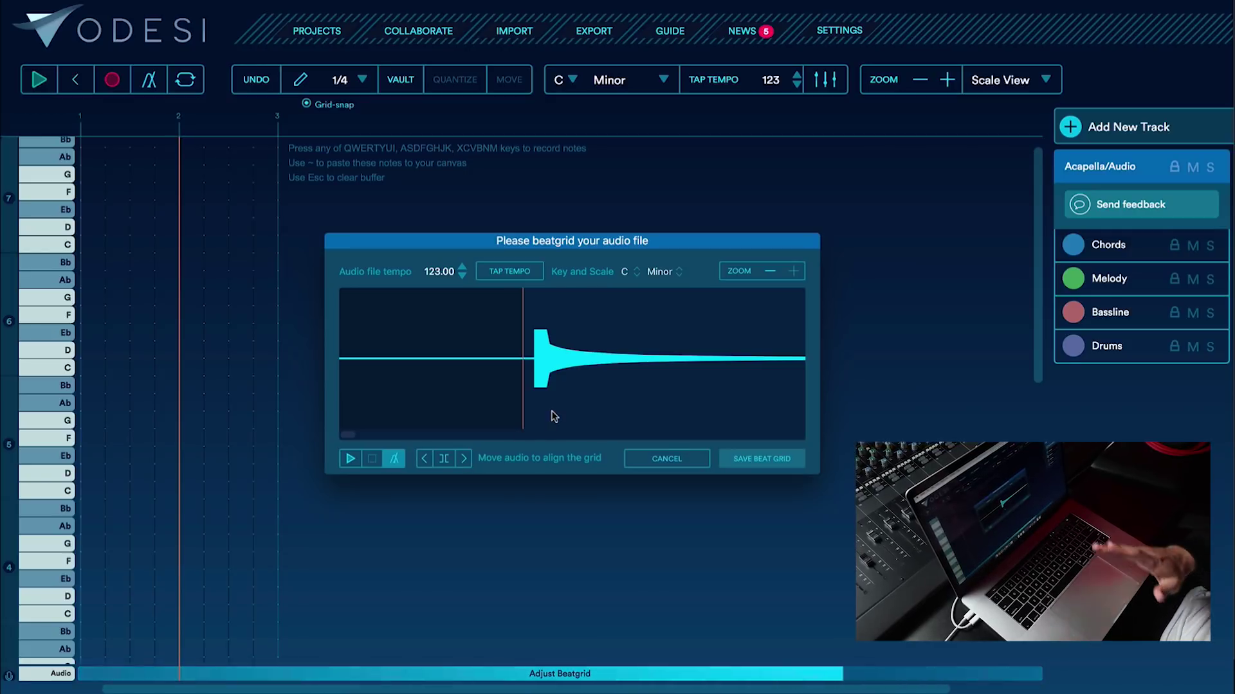
pyautogui.click(739, 459)
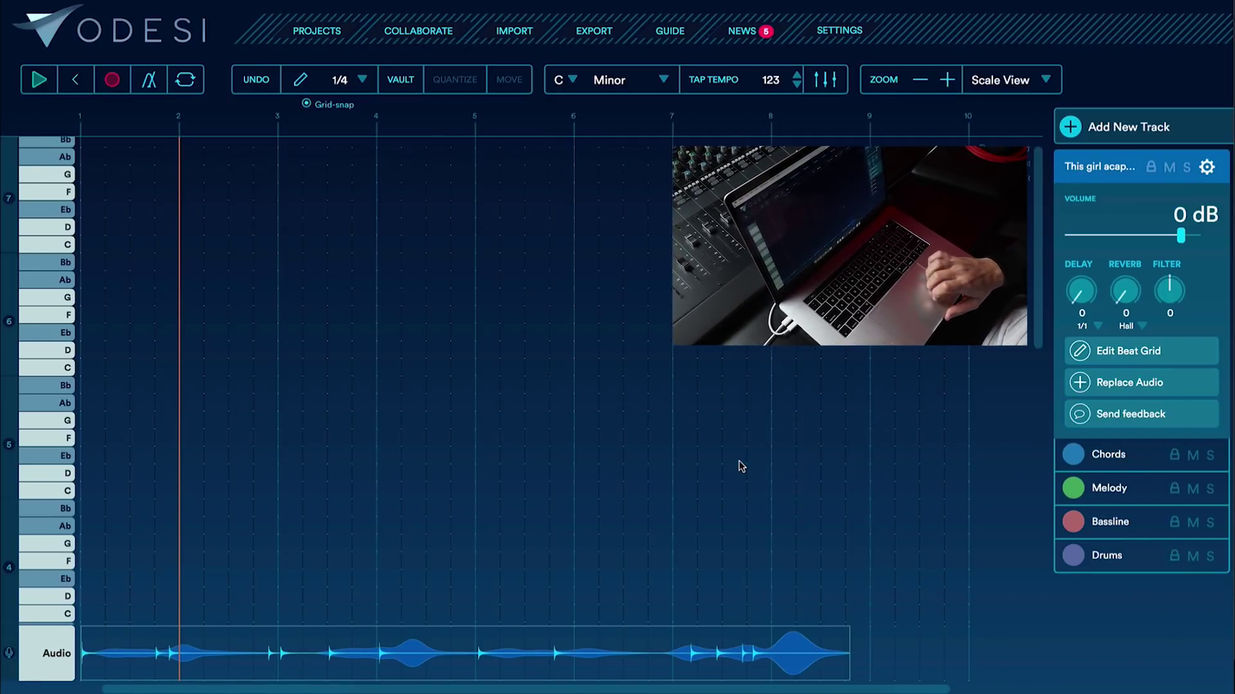
pyautogui.click(103, 653)
pyautogui.moveTo(103, 654); pyautogui.dragTo(147, 651)
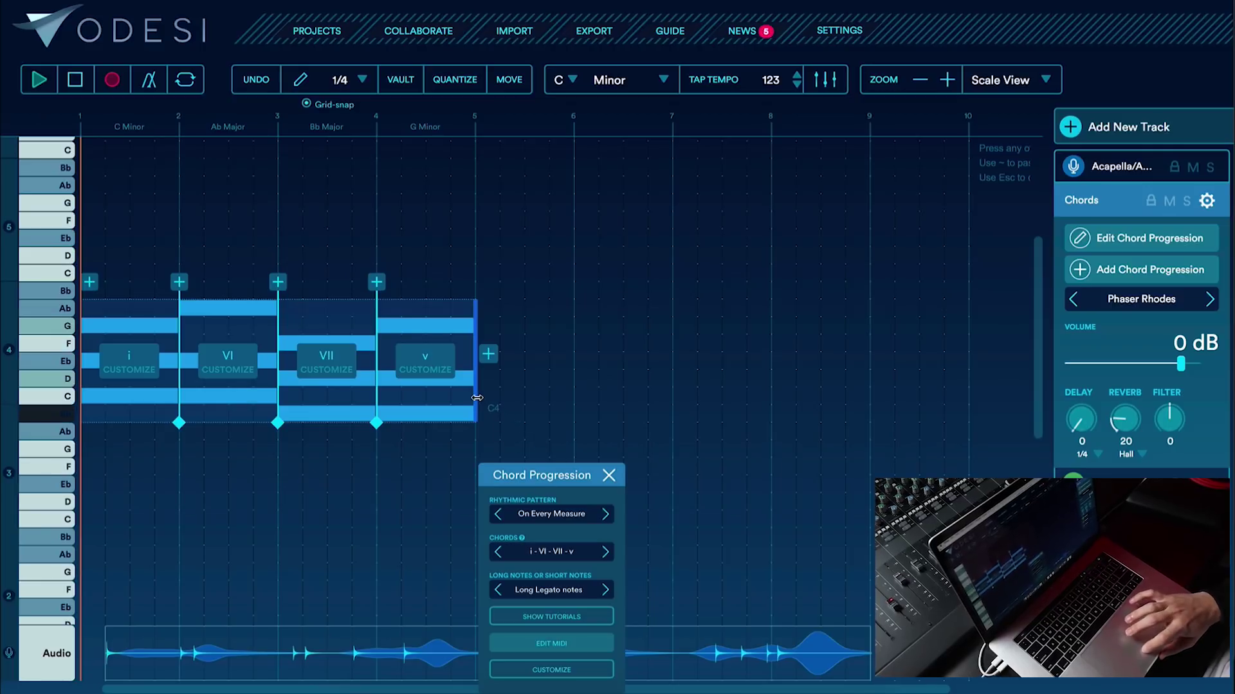
# Stretch the chord progression to bar 9 and choose i-VI-III-VII.
pyautogui.moveTo(474, 423); pyautogui.dragTo(805, 428)
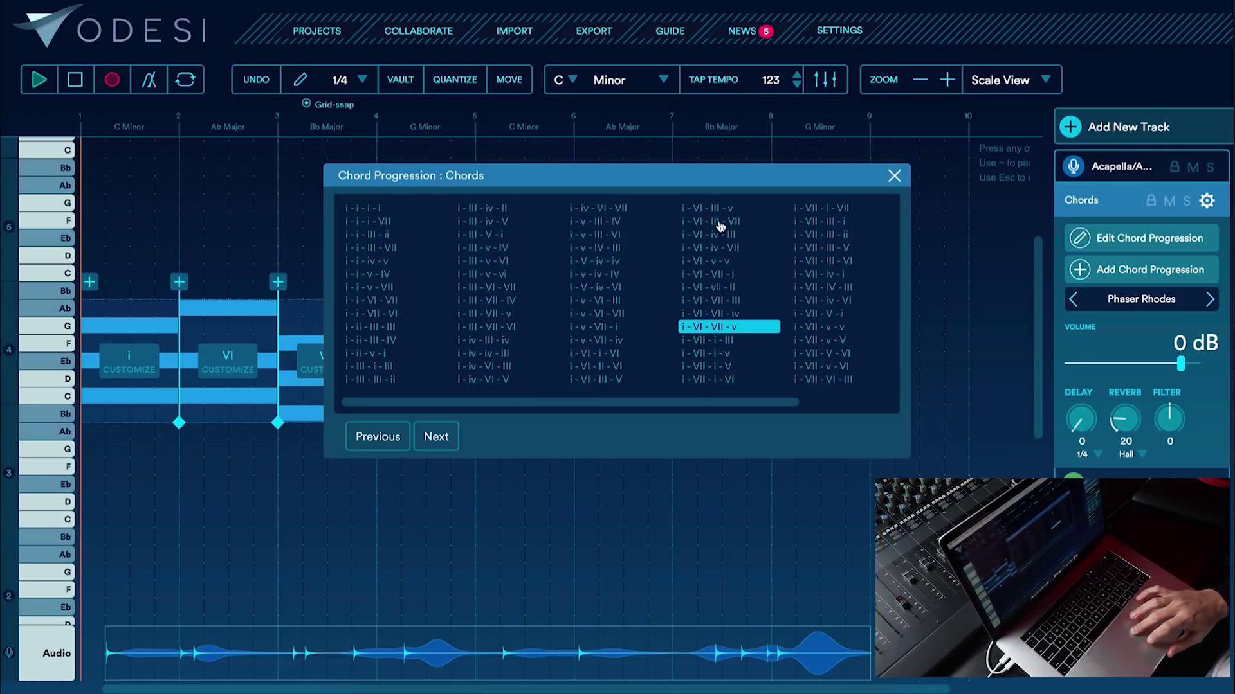
pyautogui.click(720, 222)
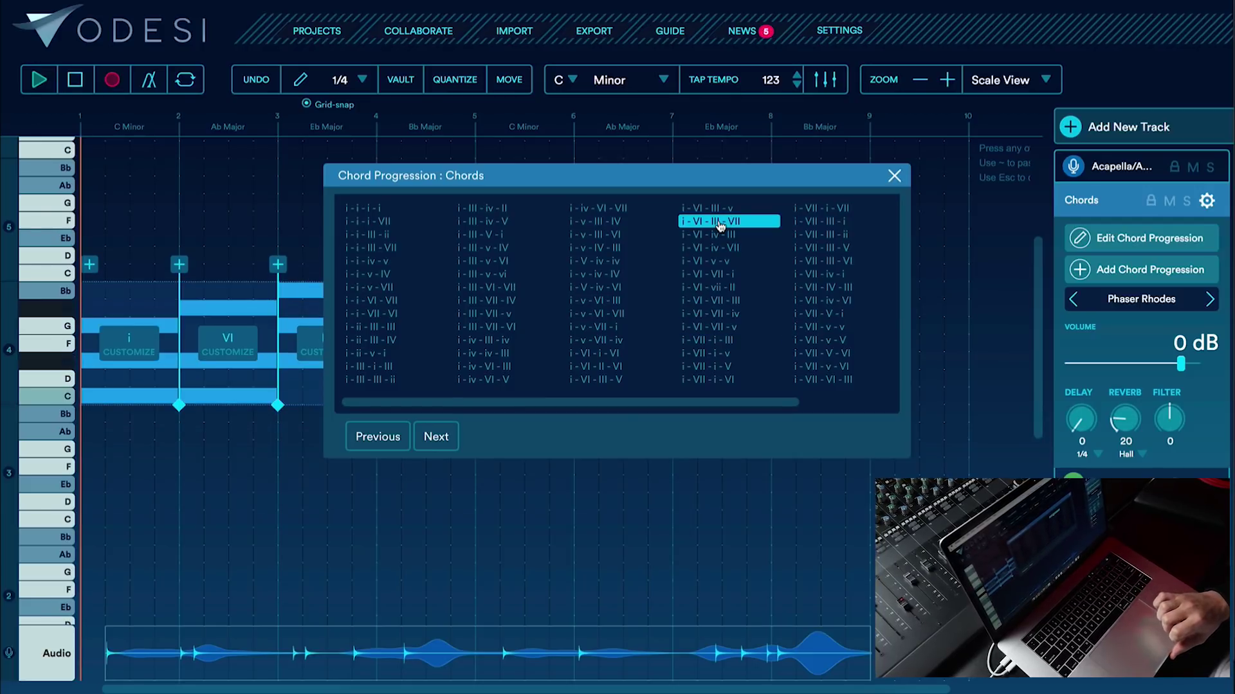
pyautogui.click(895, 176)
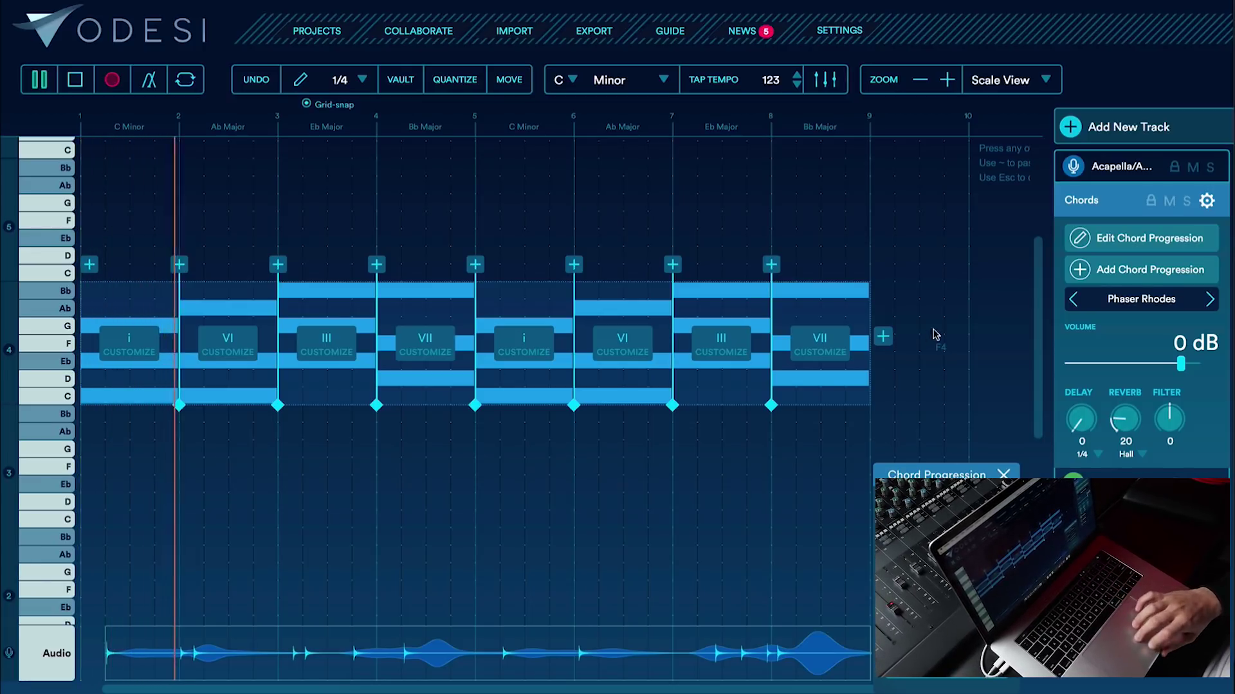
# Raise the acapella track's reverb to 17 and stop playback.
pyautogui.click(1113, 167)
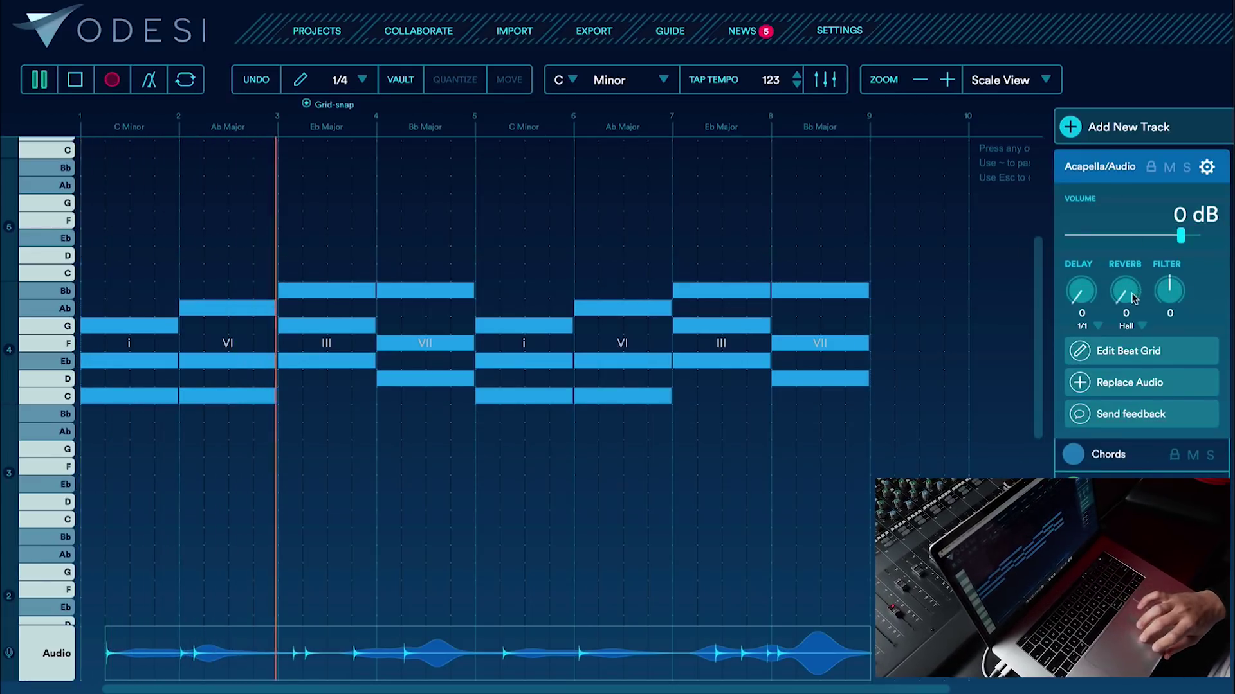
pyautogui.moveTo(1123, 266); pyautogui.dragTo(1122, 242)
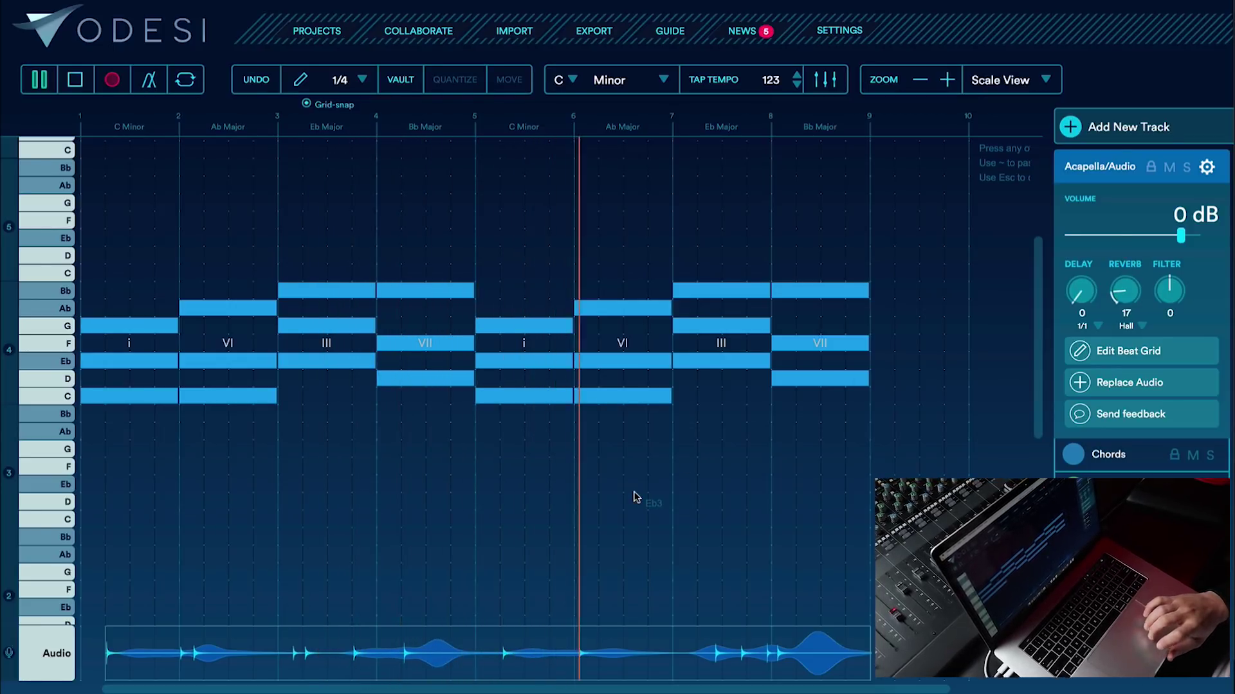
pyautogui.press('space')
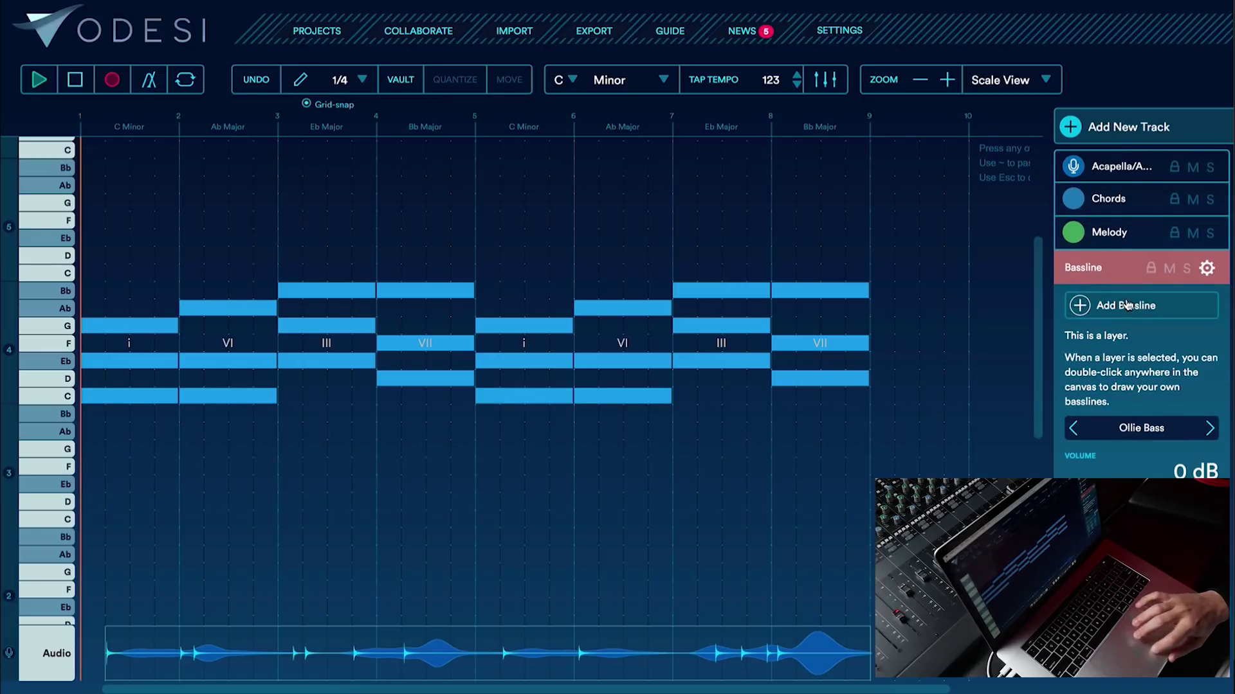
# Add a bassline spanning to bar 9 with the On Every Beat rhythm, then preview it.
pyautogui.click(1126, 306)
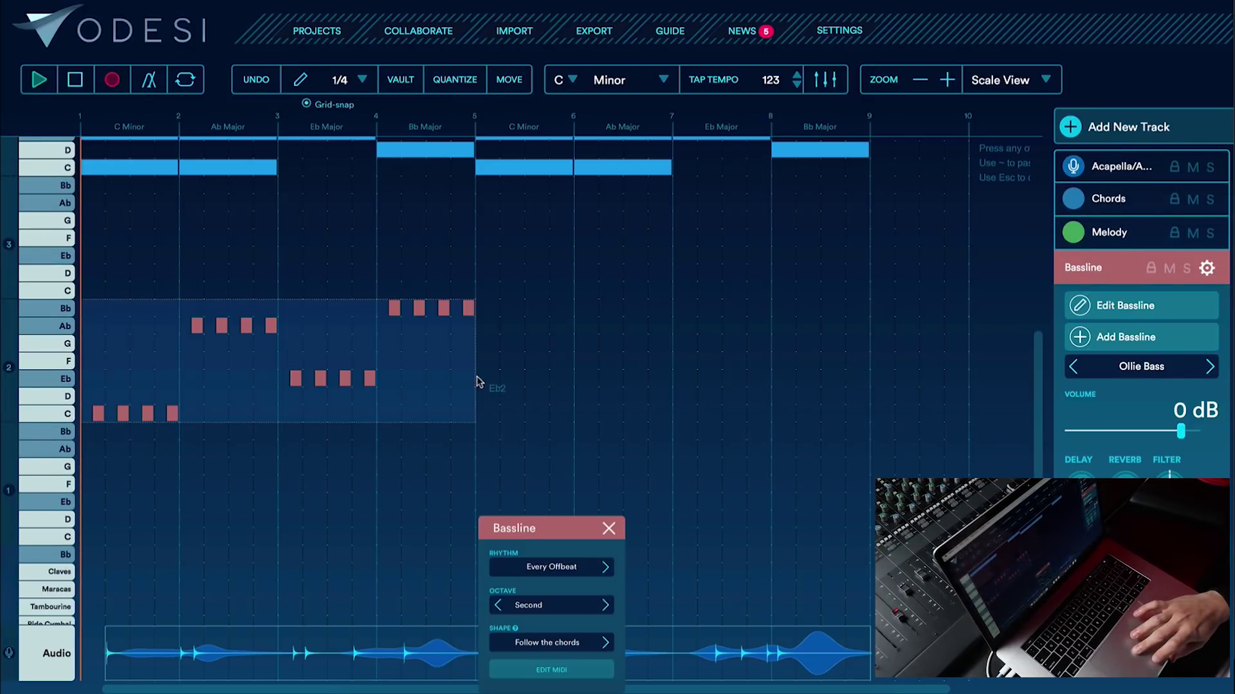
pyautogui.moveTo(477, 381); pyautogui.dragTo(807, 402)
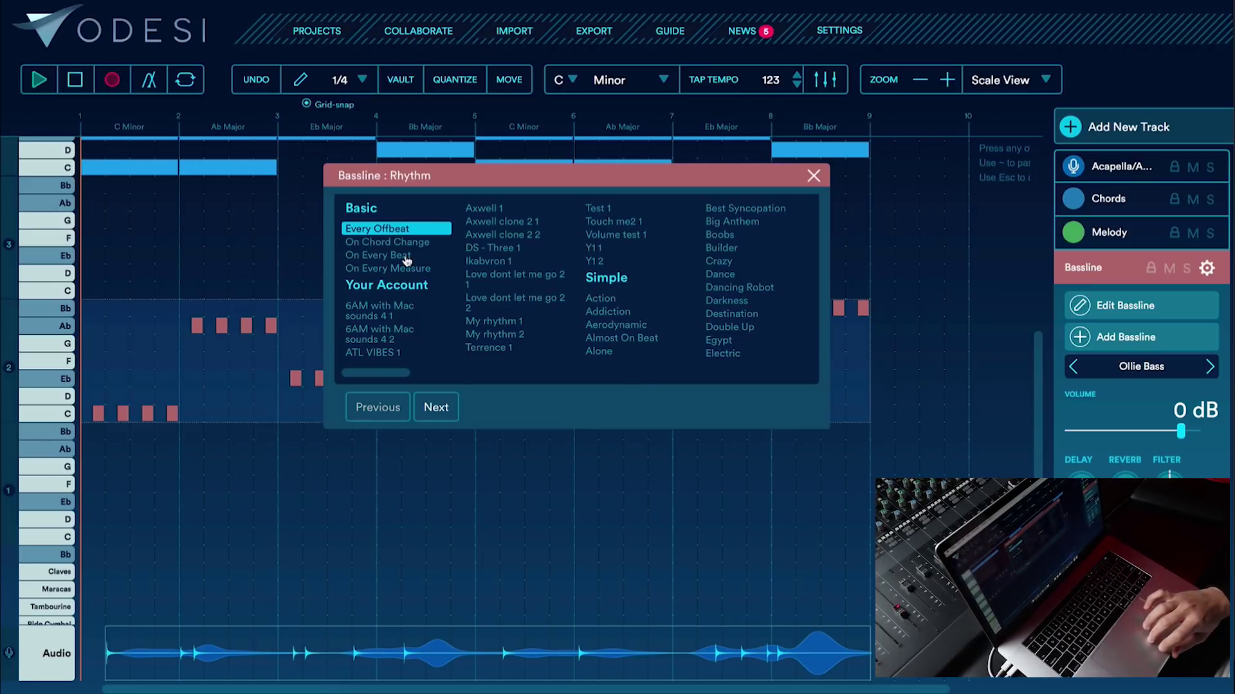
pyautogui.click(406, 257)
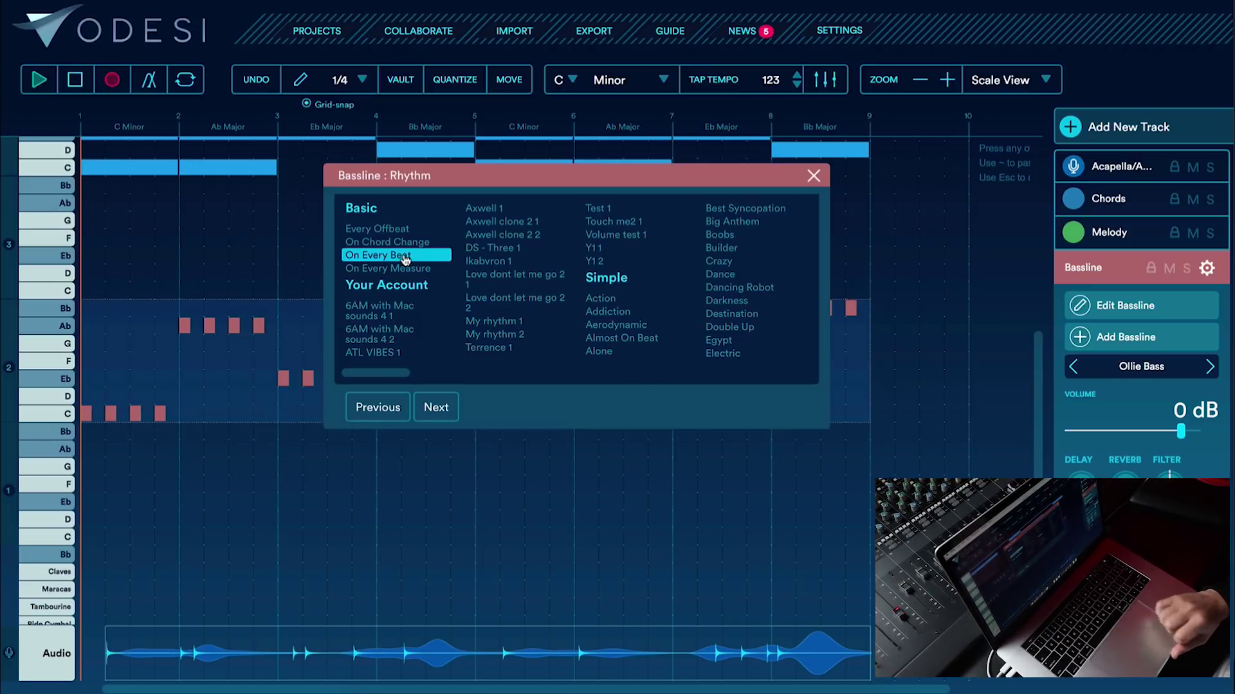
pyautogui.click(811, 176)
pyautogui.press('space')
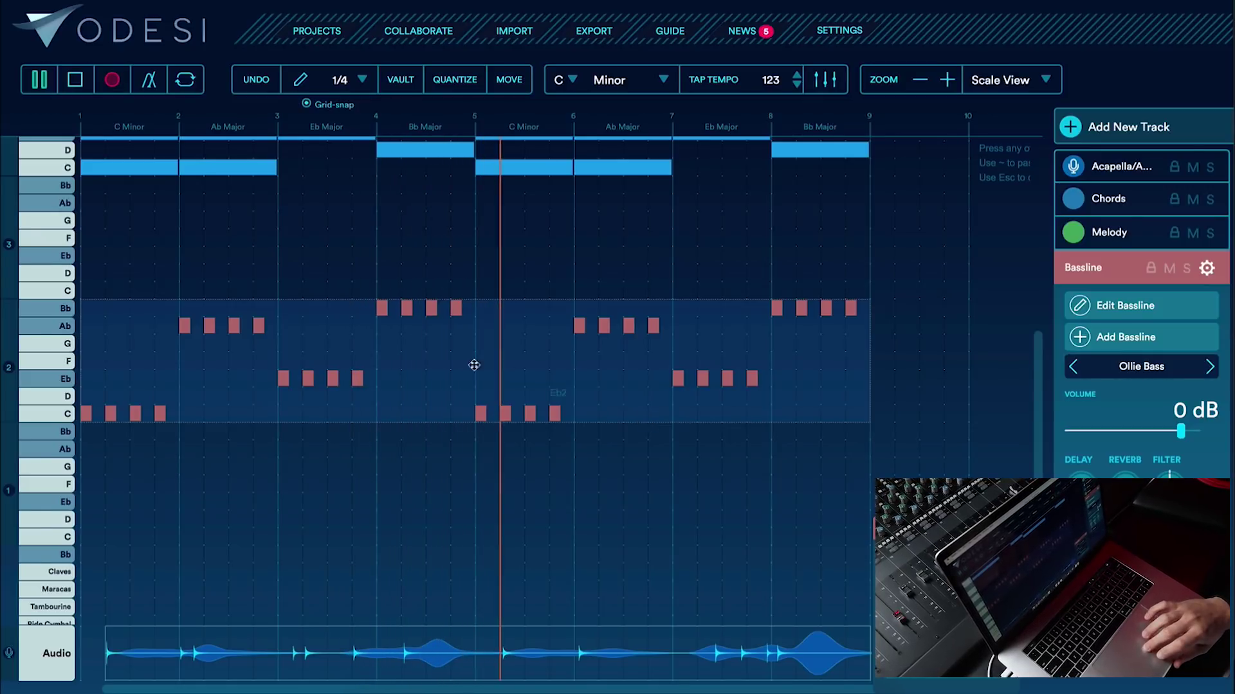
pyautogui.press('space')
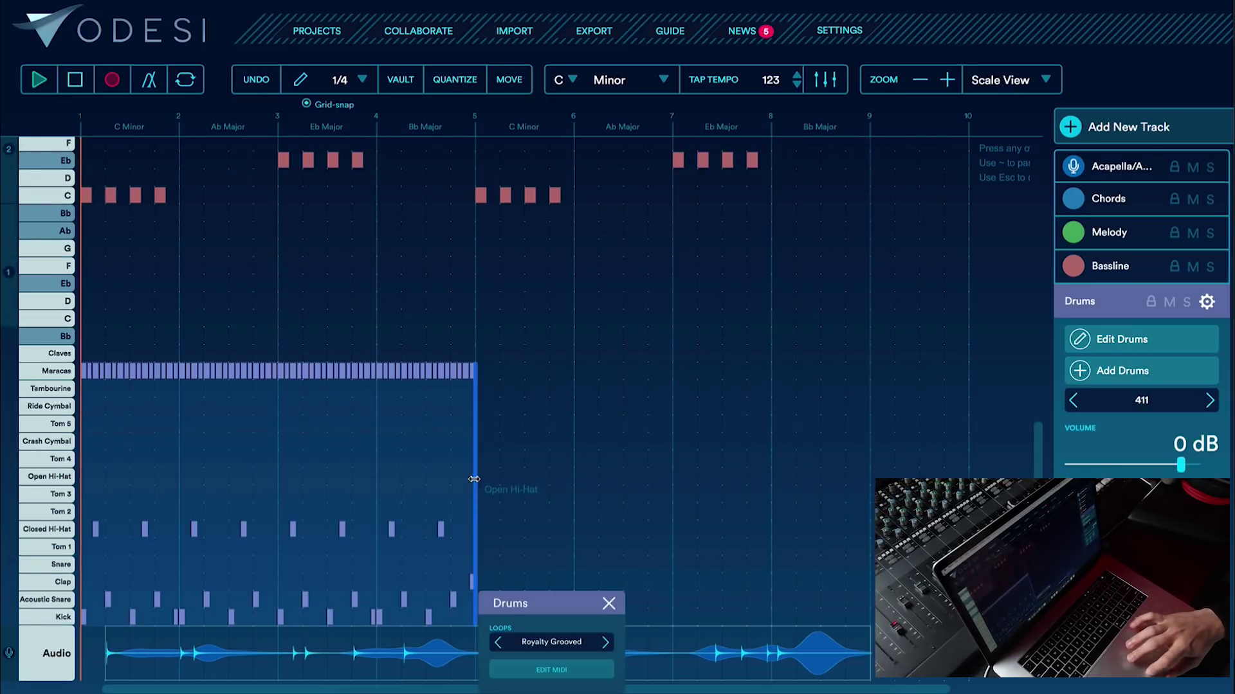
# Extend the drum loop to bar 9 and switch it to the London pattern.
pyautogui.moveTo(473, 479); pyautogui.dragTo(818, 494)
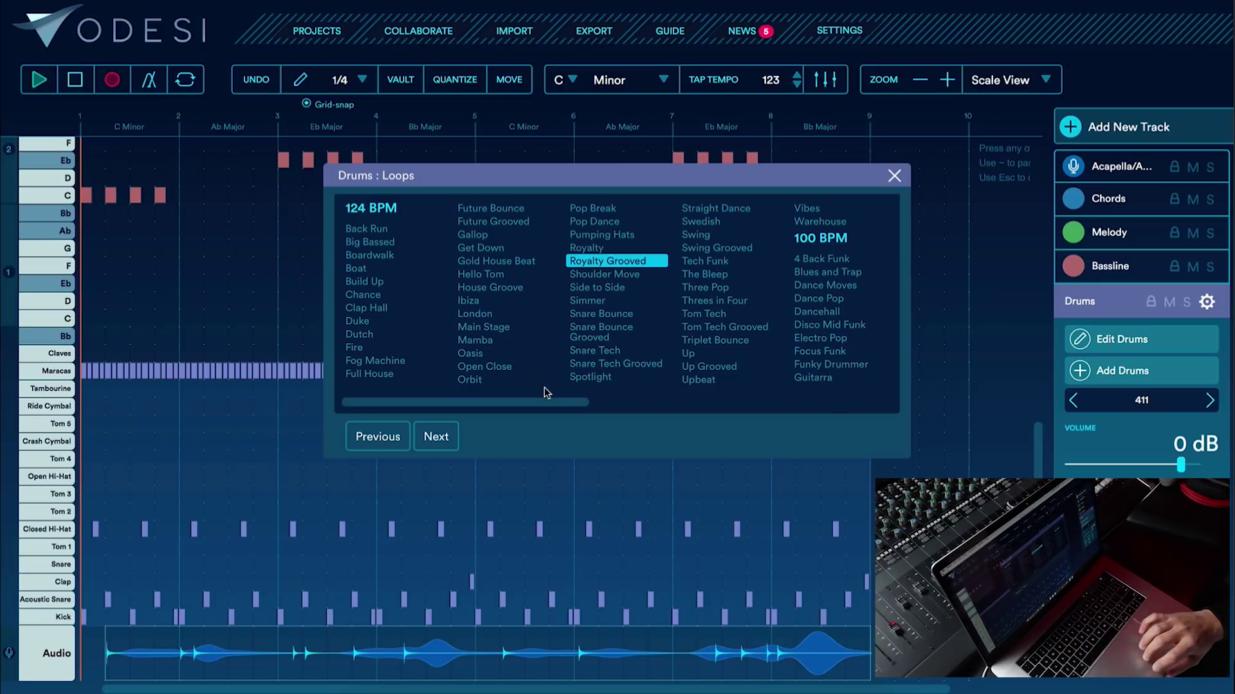
pyautogui.click(476, 315)
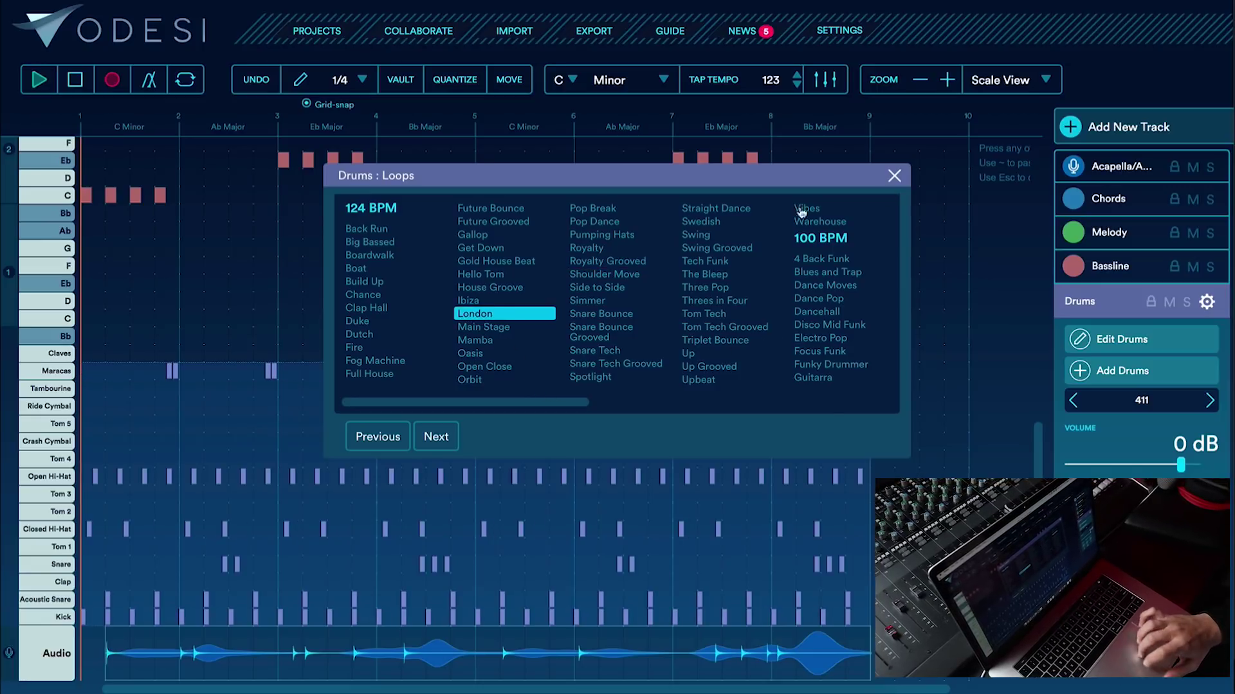
pyautogui.click(893, 176)
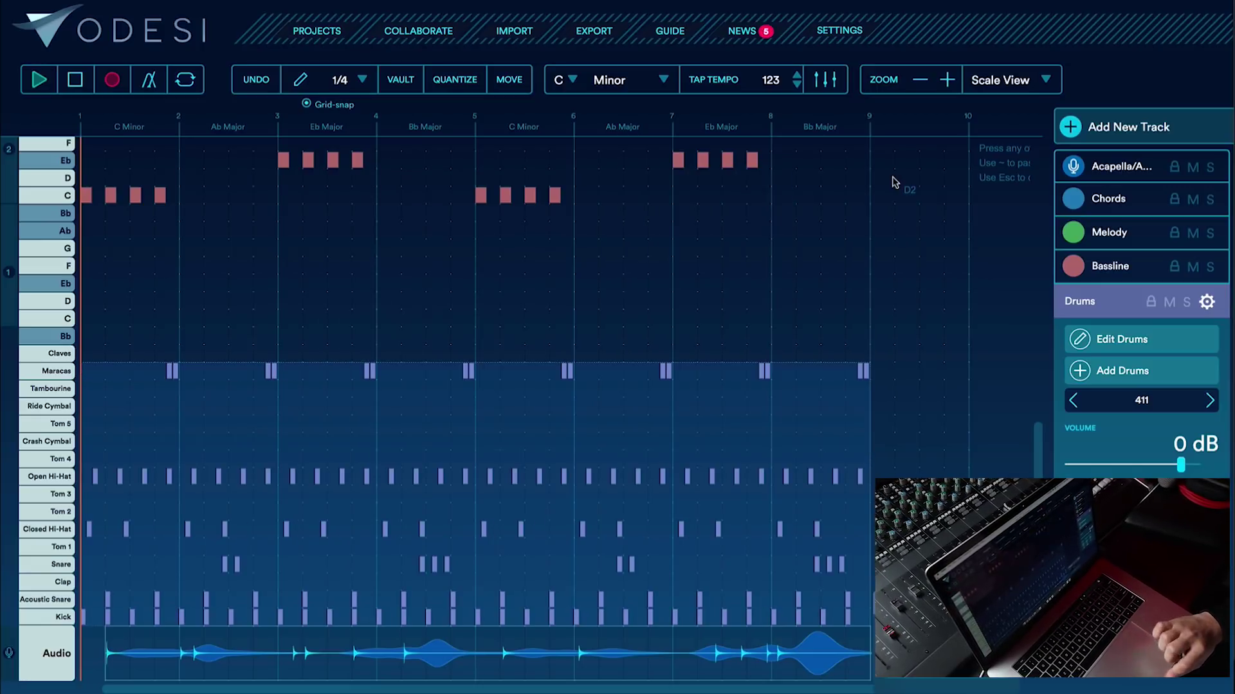
# Change the drum kit to Fire Bird and play the project.
pyautogui.click(1143, 402)
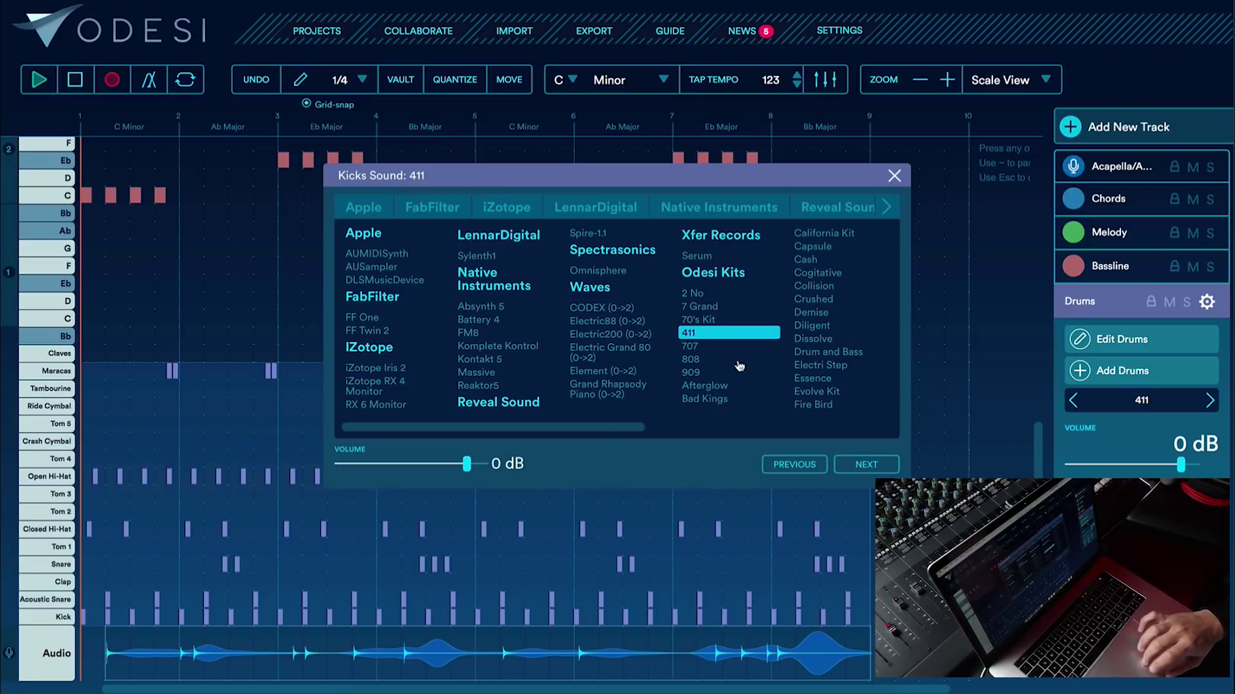
pyautogui.moveTo(592, 425); pyautogui.dragTo(828, 419)
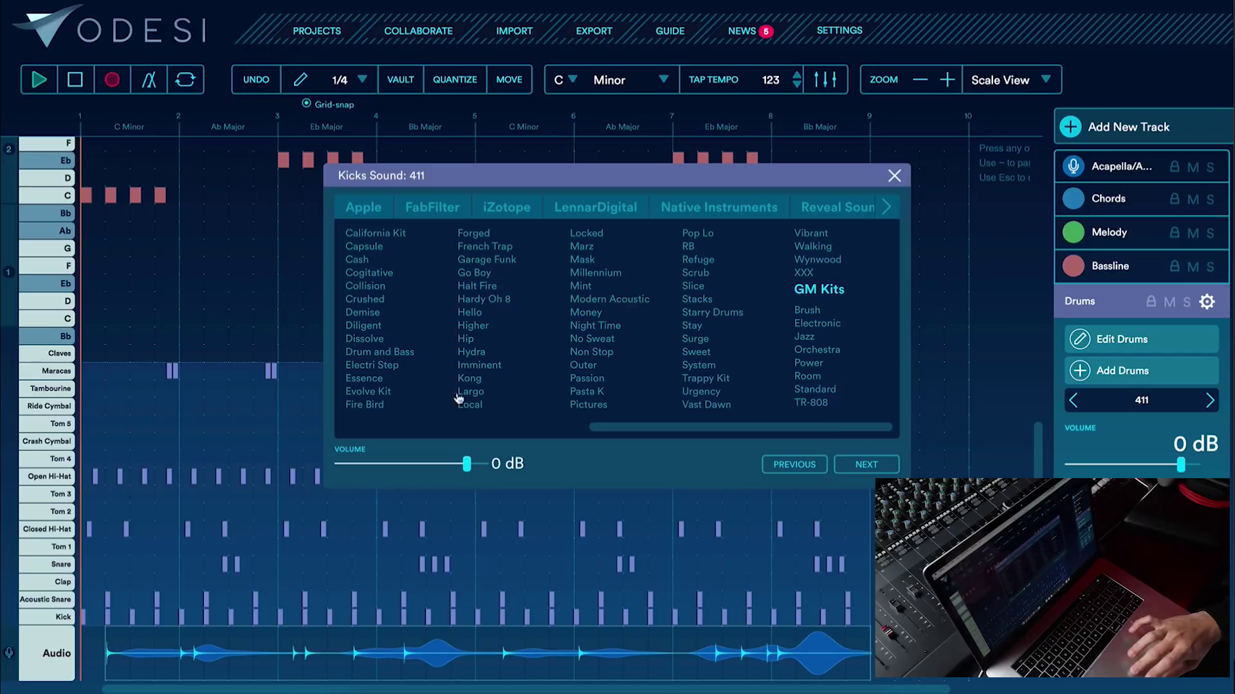
pyautogui.click(364, 406)
pyautogui.click(893, 177)
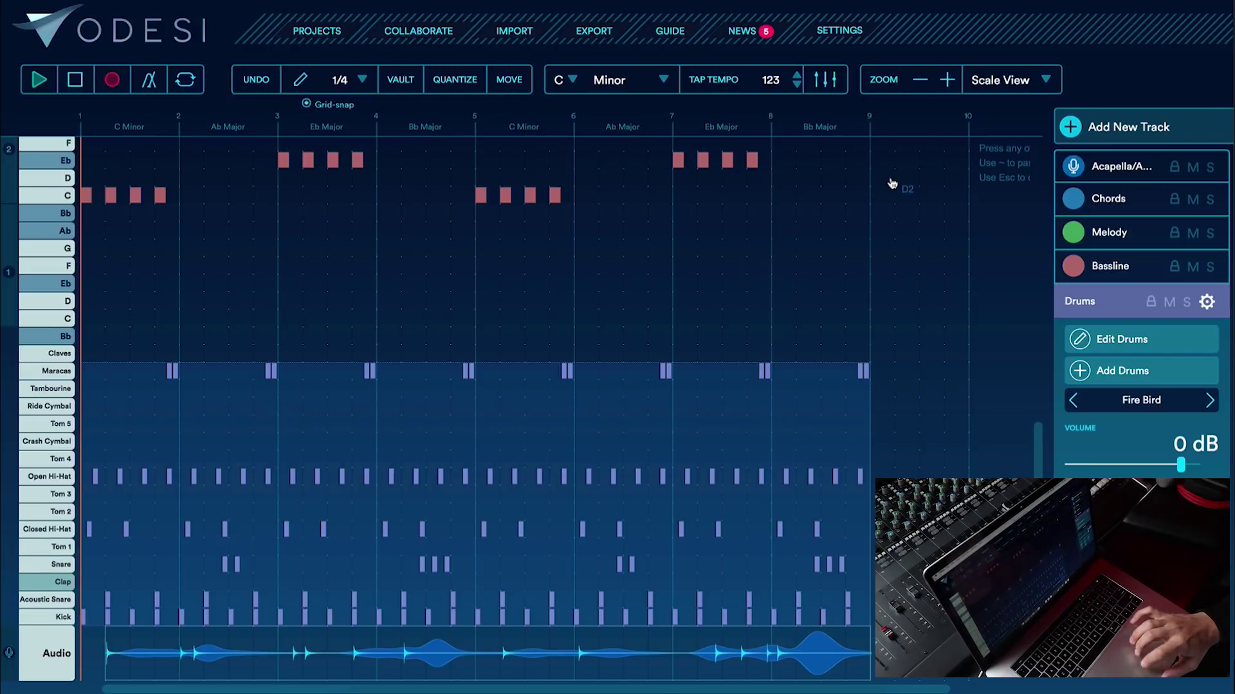
pyautogui.click(83, 334)
pyautogui.press('space')
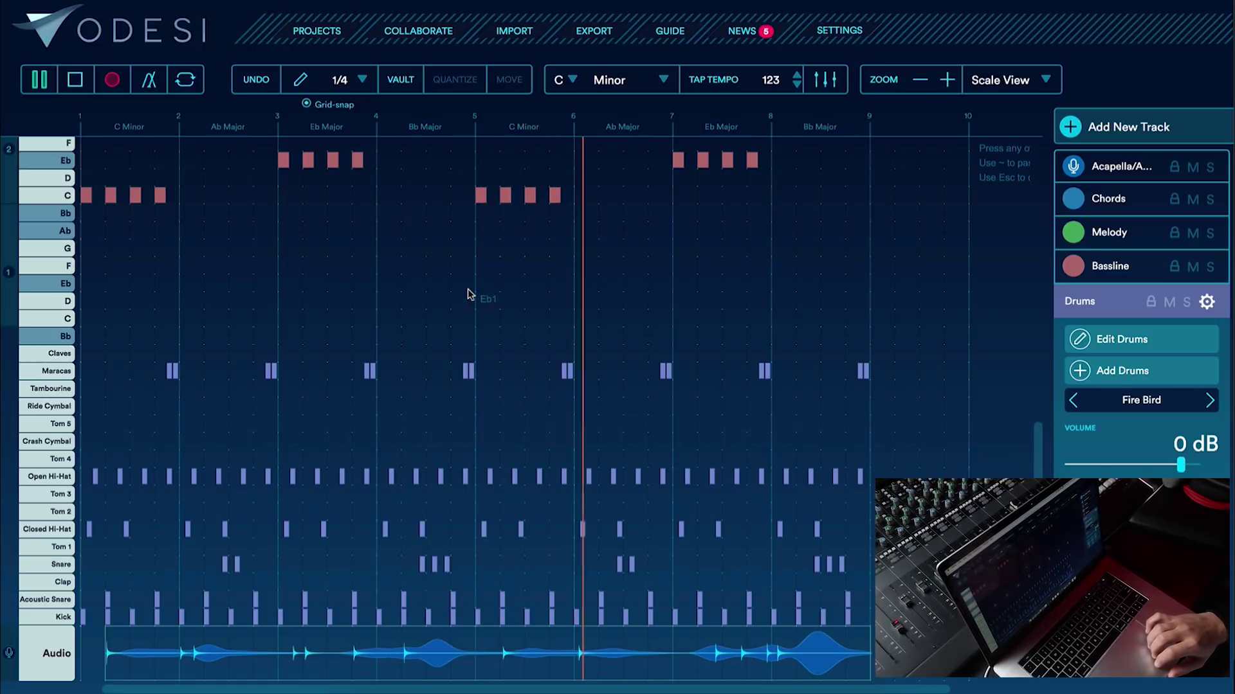
pyautogui.scroll(5, 479, 348)
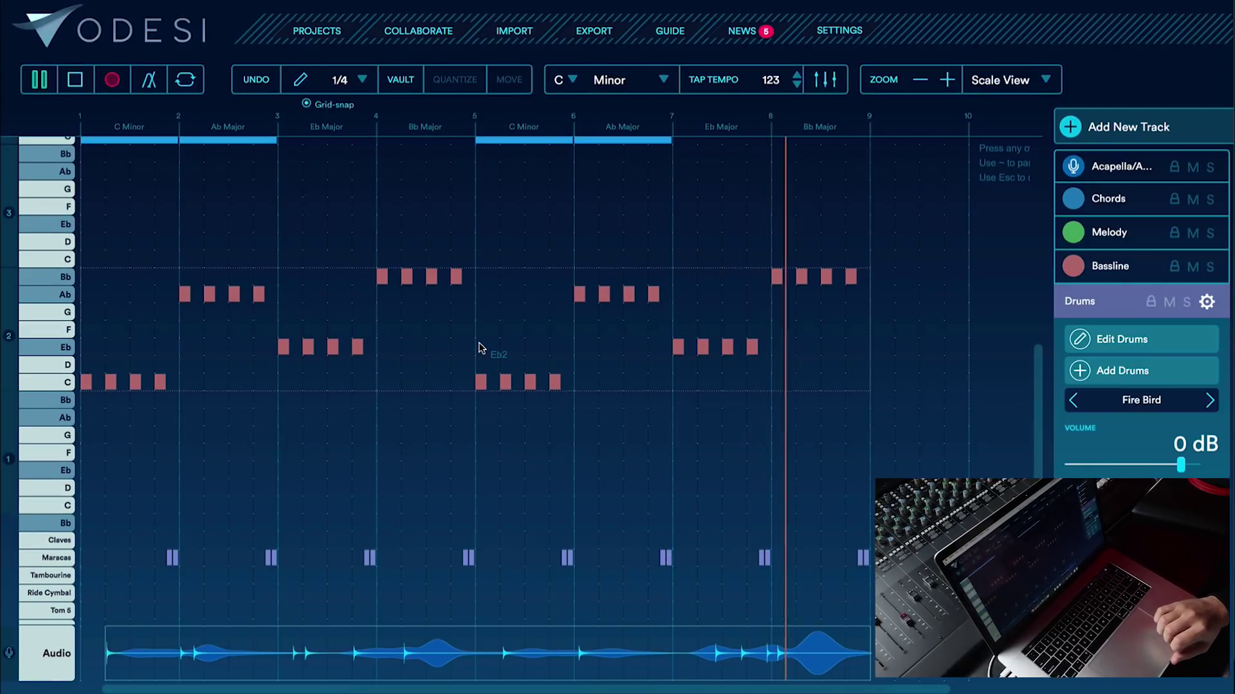
pyautogui.scroll(5, 479, 348)
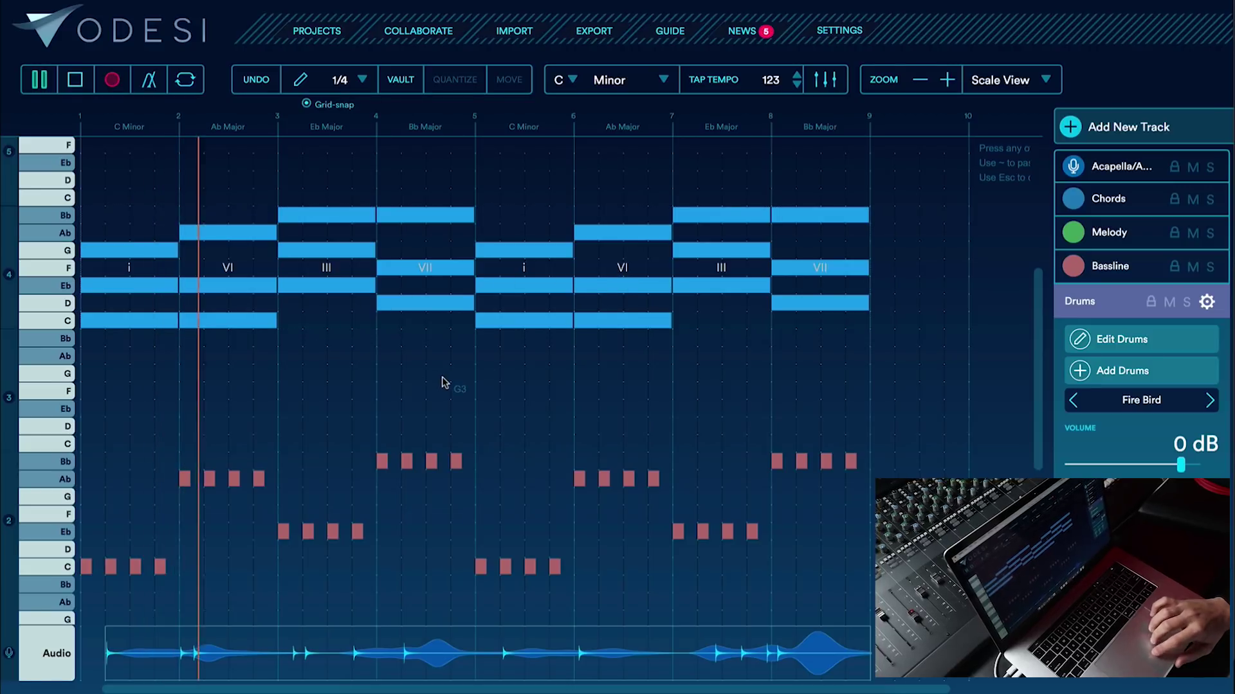
pyautogui.scroll(-3, 441, 379)
pyautogui.scroll(-2, 557, 353)
pyautogui.scroll(-6, 540, 499)
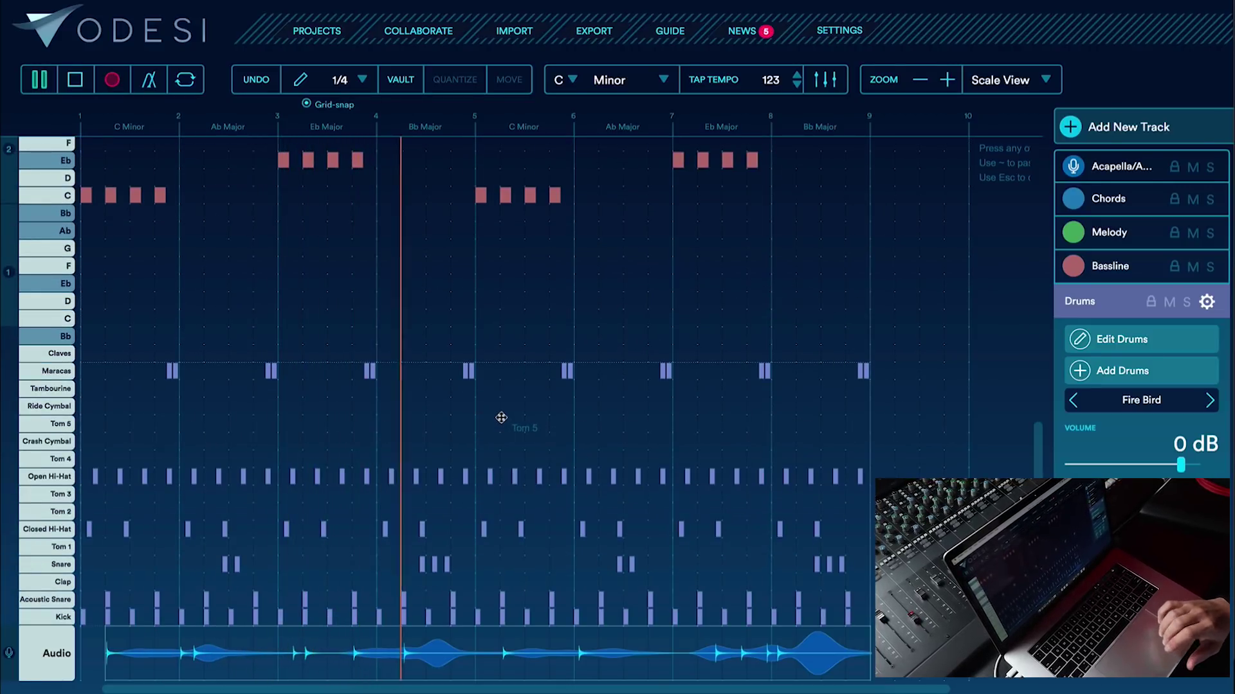
pyautogui.scroll(8, 476, 358)
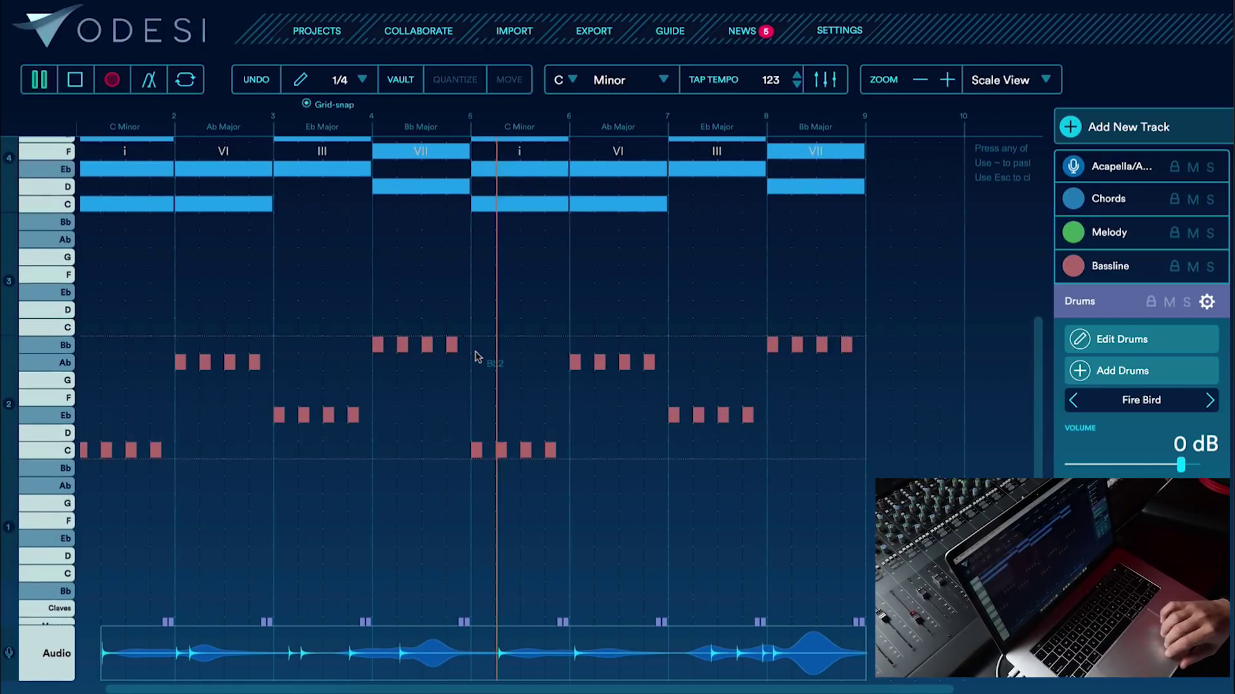
pyautogui.scroll(5, 476, 354)
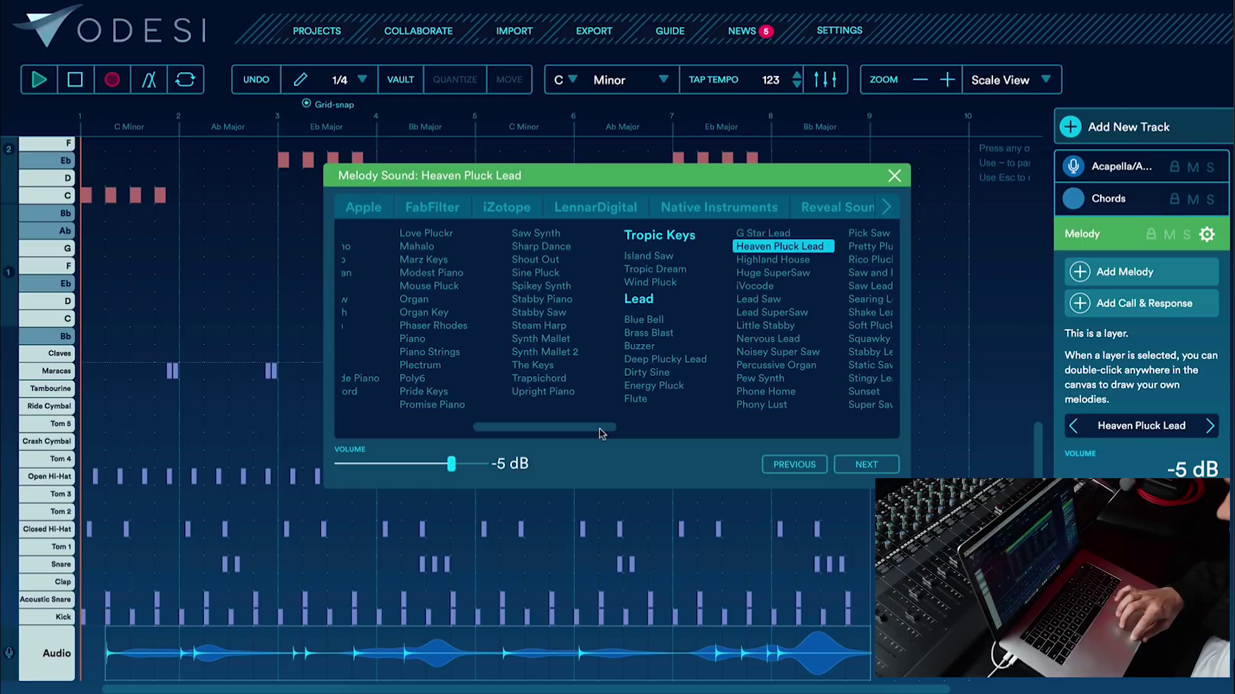
# Choose Xfer Records Serum as the melody track's sound.
pyautogui.hscroll(-10, 601, 433)
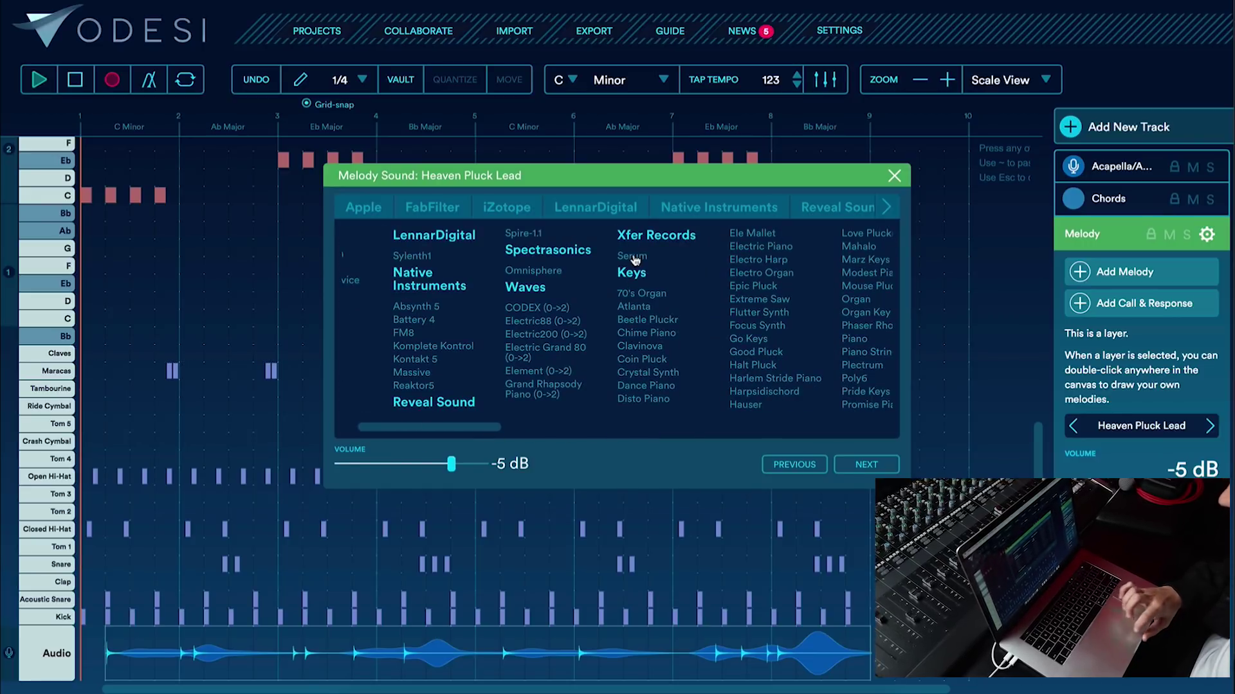
pyautogui.click(633, 256)
pyautogui.moveTo(828, 160); pyautogui.dragTo(572, 163)
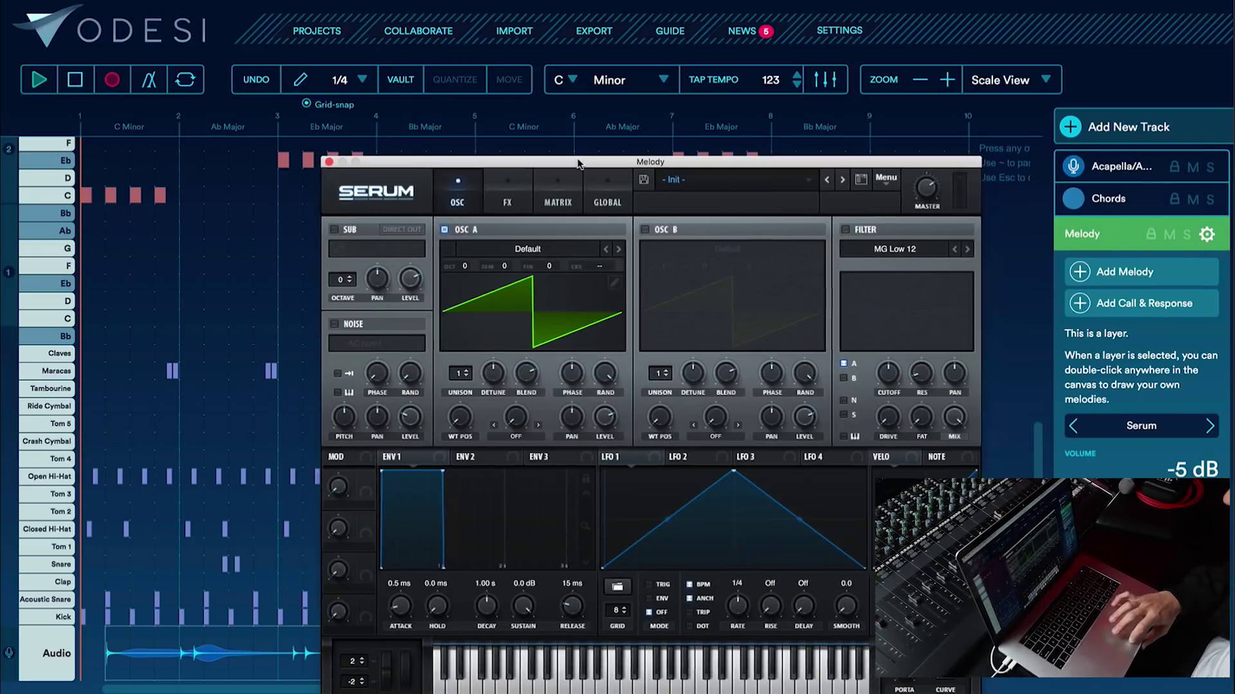
# Load Serum's LD Kidsos [7S] lead preset, close the sound browser, and start playback.
pyautogui.click(708, 180)
pyautogui.moveTo(738, 236)
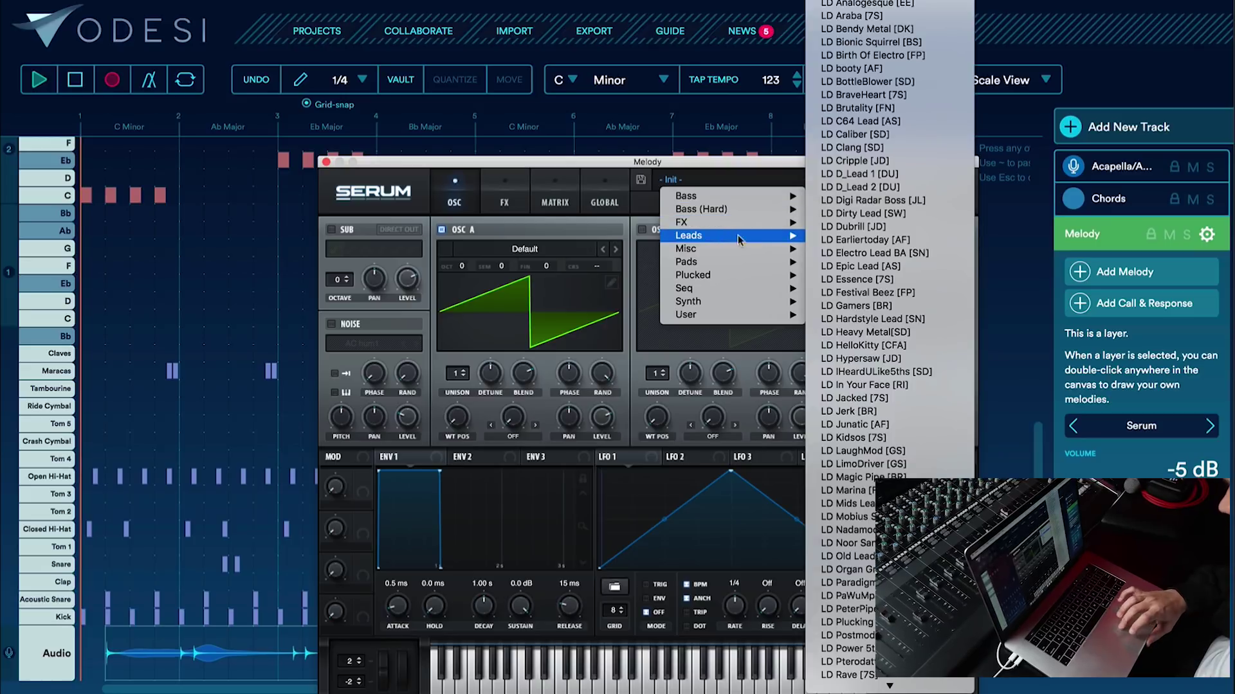
pyautogui.click(889, 439)
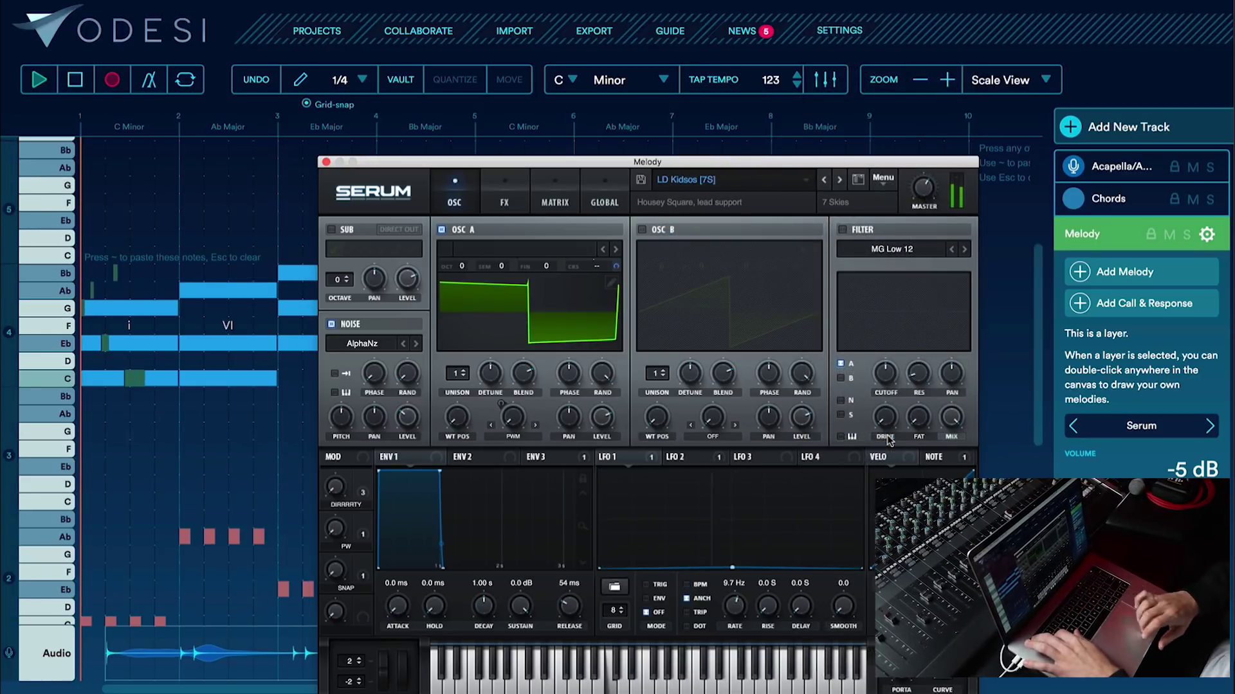
pyautogui.moveTo(667, 169); pyautogui.dragTo(643, 459)
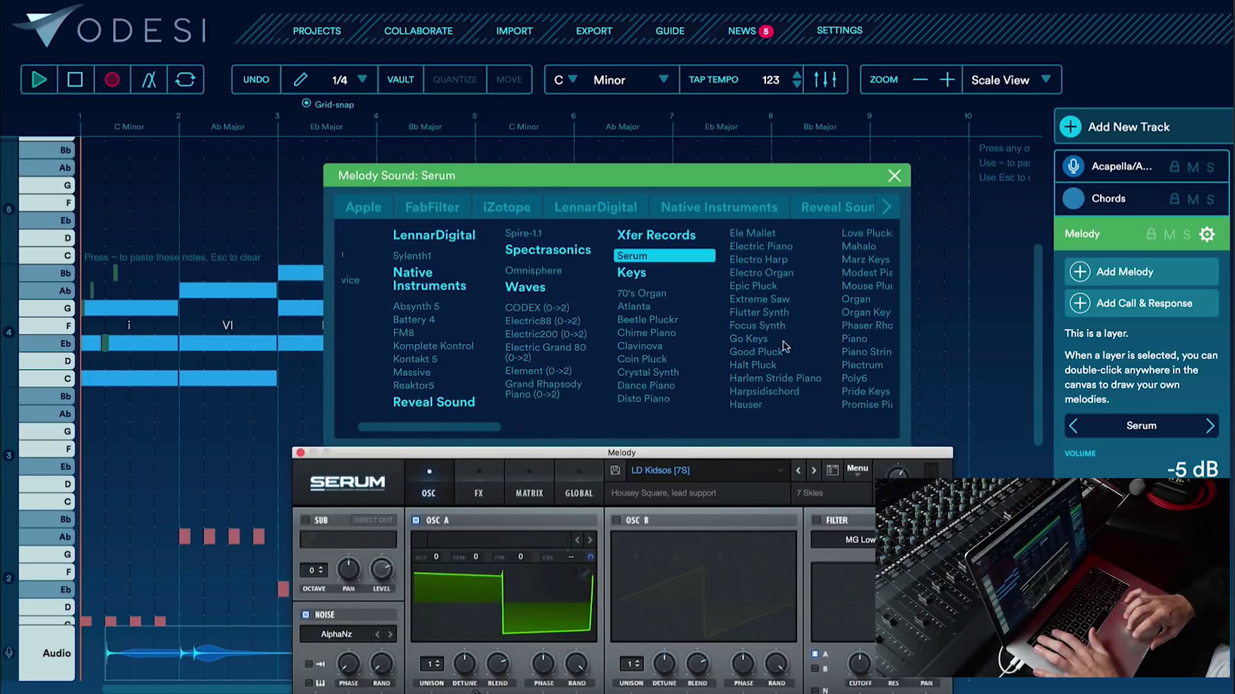
pyautogui.click(893, 176)
pyautogui.click(894, 176)
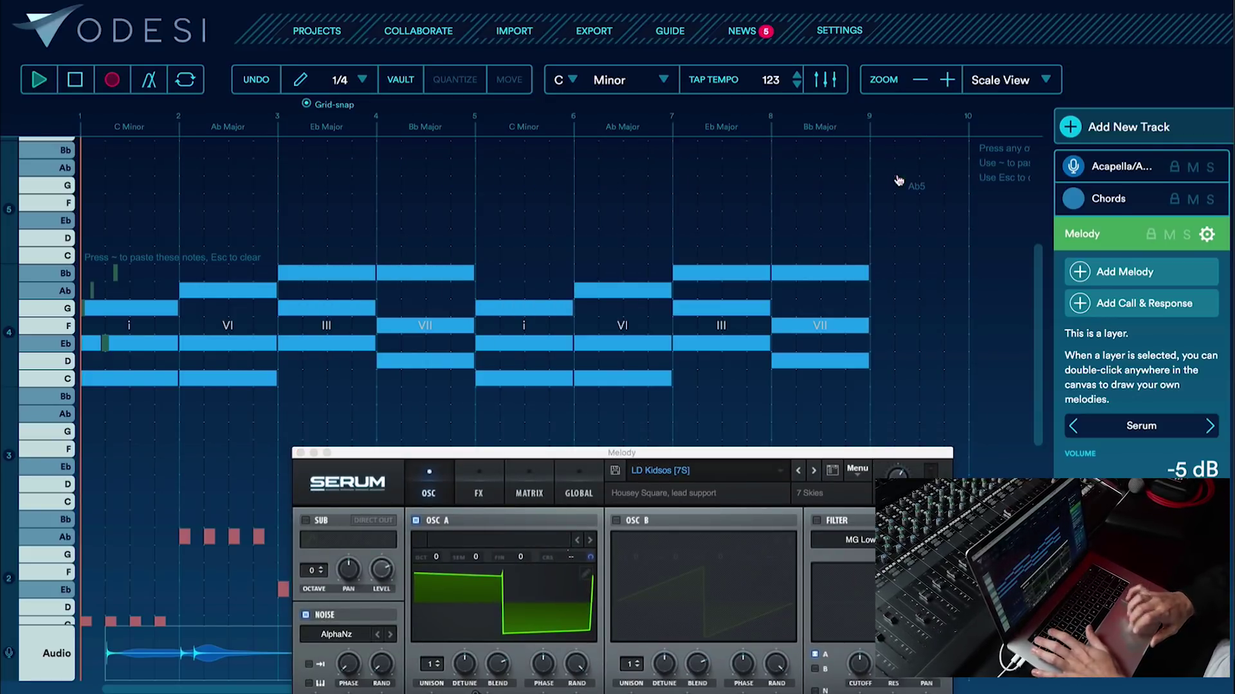
pyautogui.press('space')
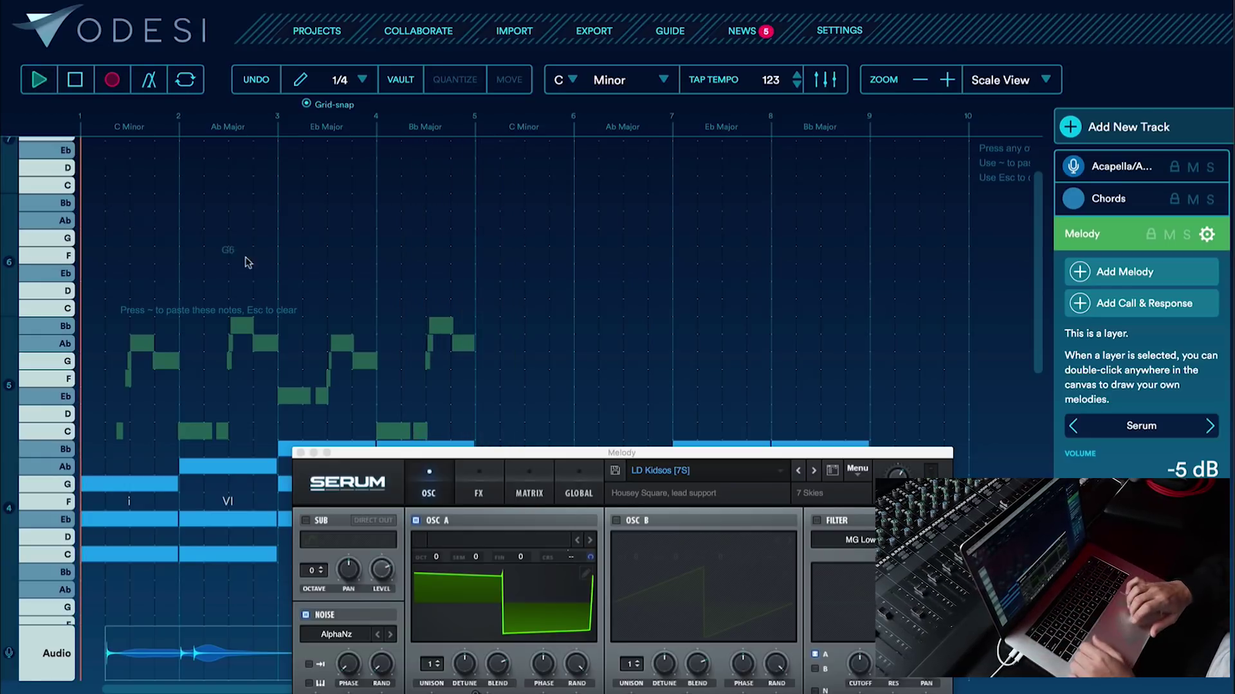
# Paste the captured melody, duplicate it into bars 5–9, and play from bar 1.
pyautogui.press('~')
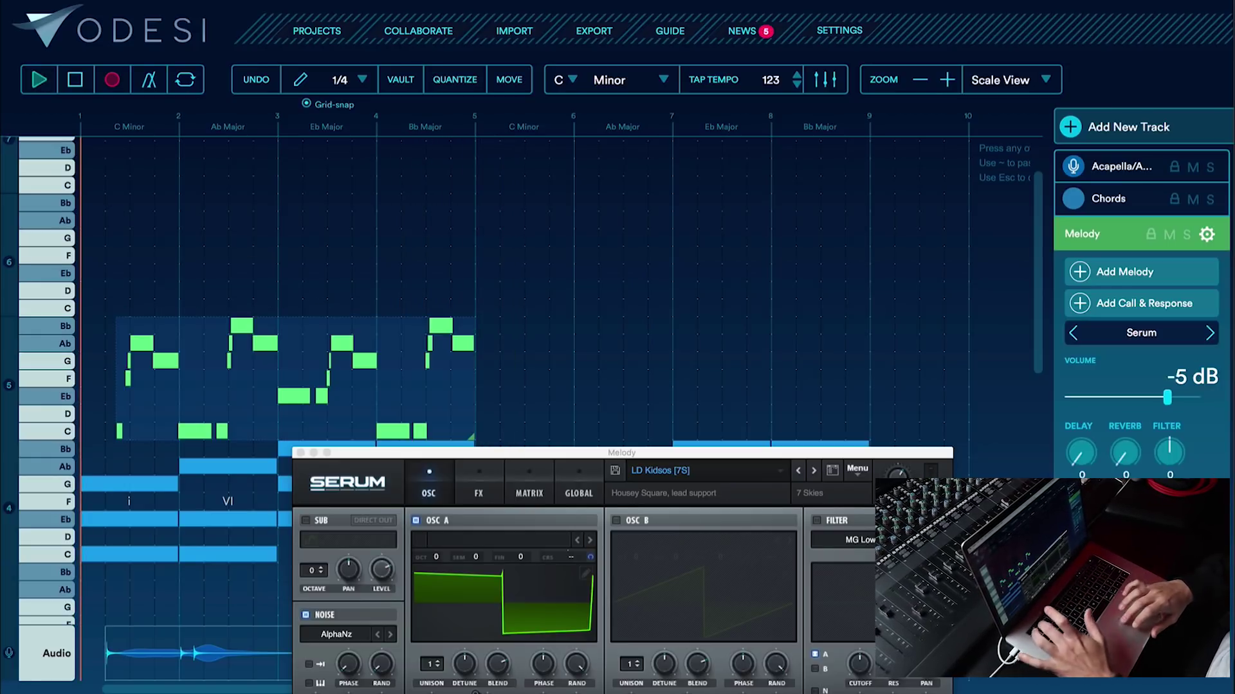
pyautogui.click(300, 452)
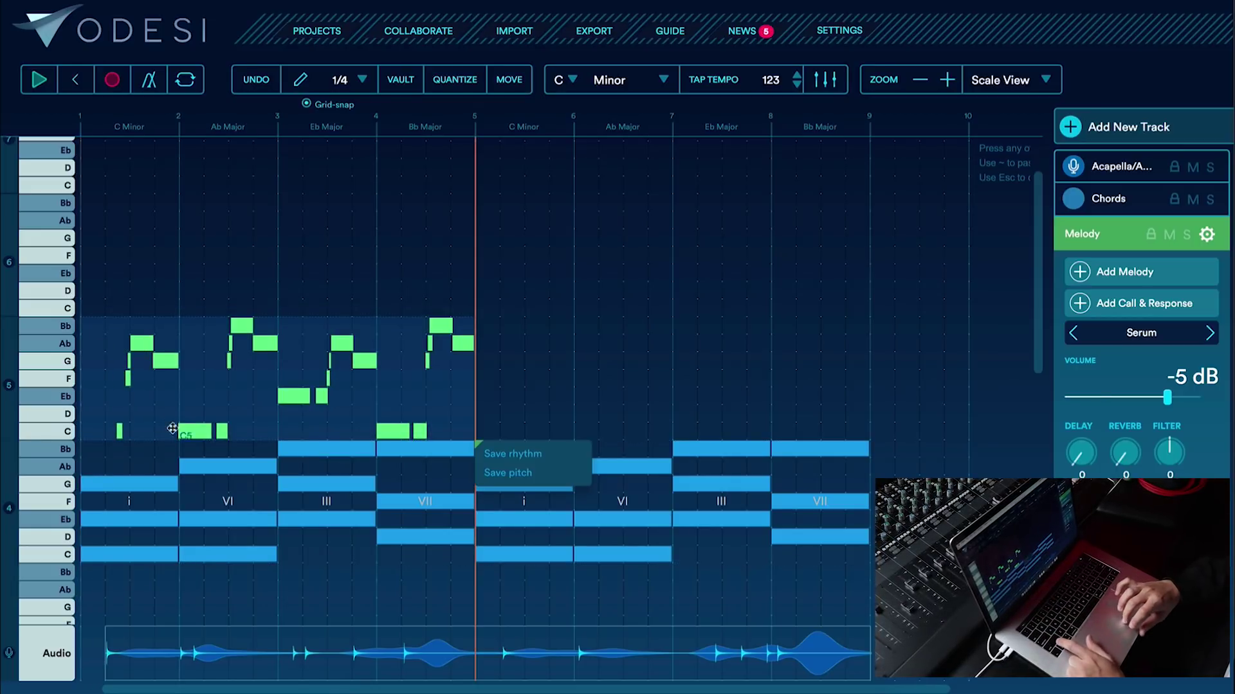
pyautogui.moveTo(193, 435); pyautogui.dragTo(597, 437)
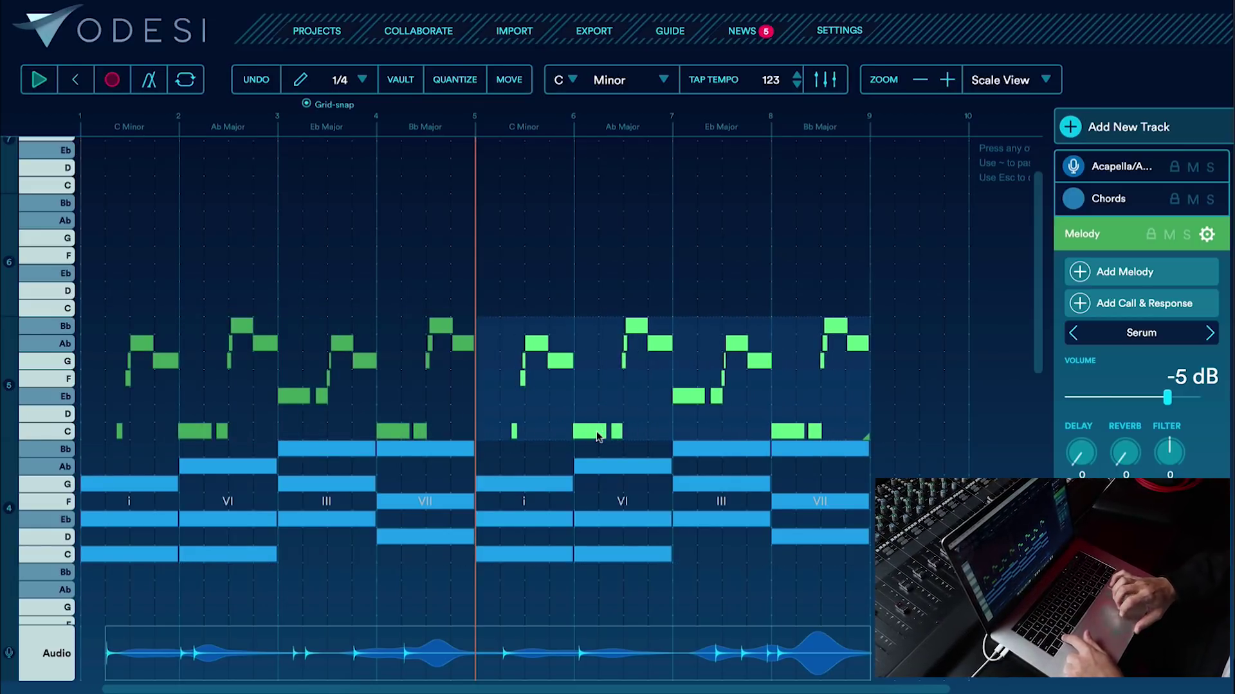
pyautogui.click(84, 417)
pyautogui.press('space')
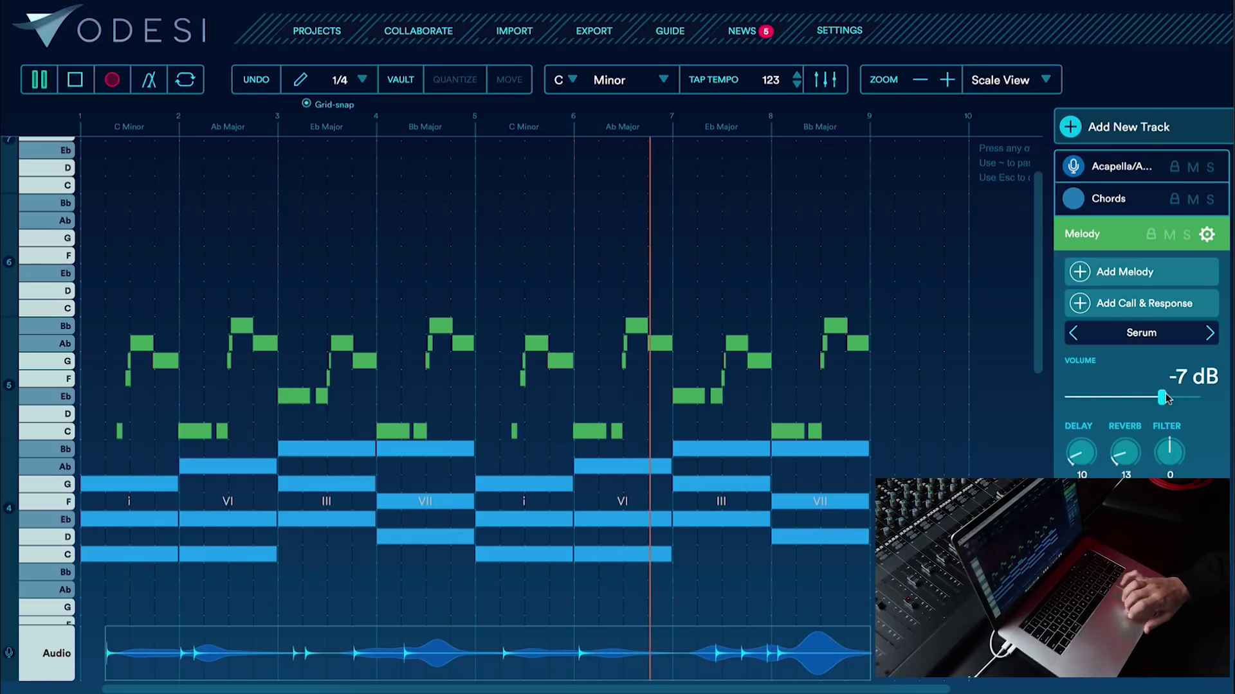
pyautogui.scroll(-15, 864, 445)
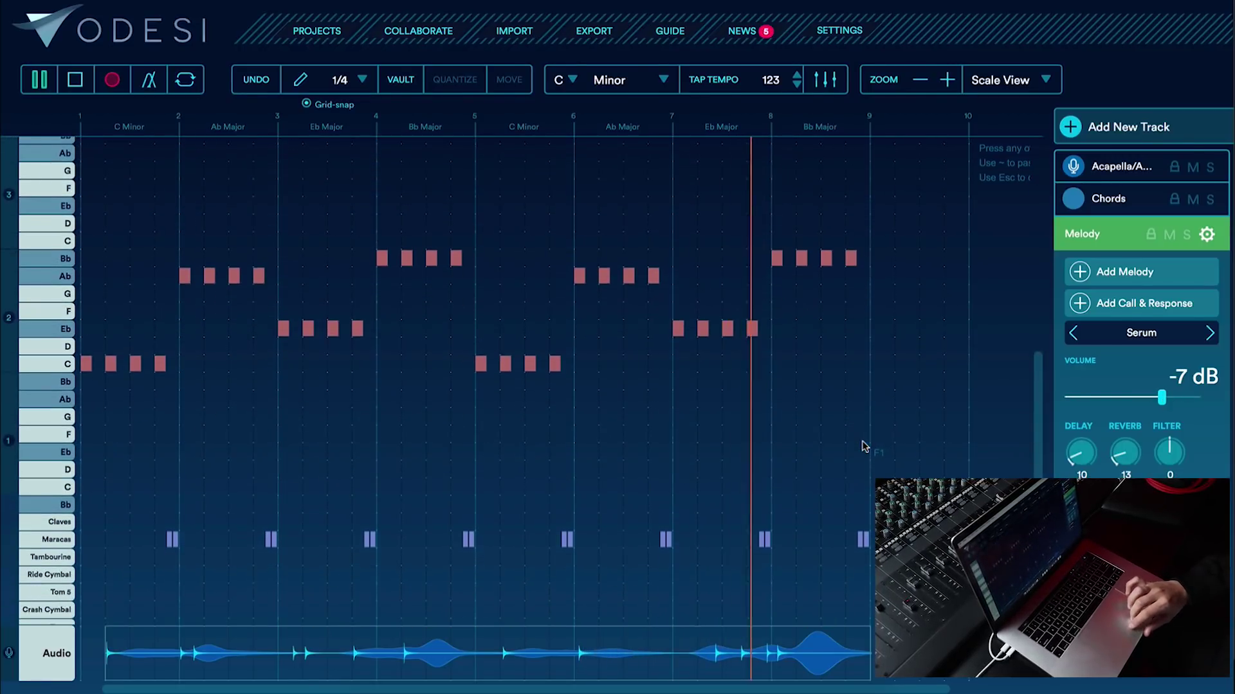
pyautogui.scroll(15, 864, 445)
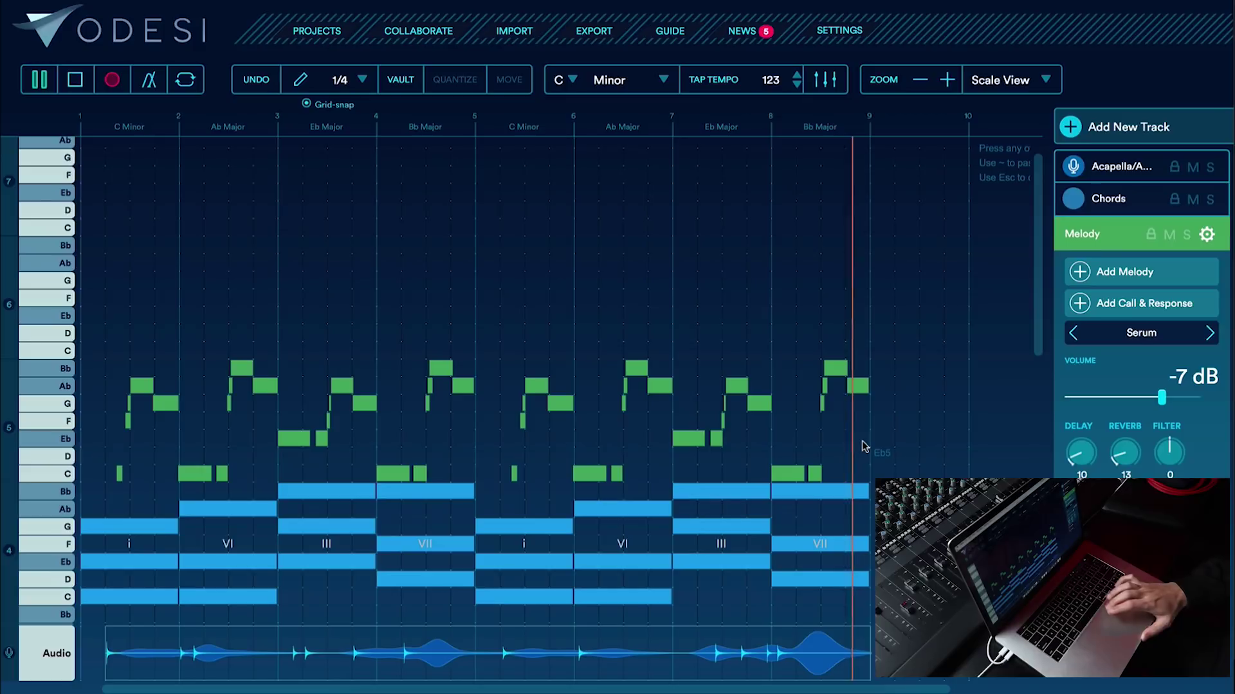